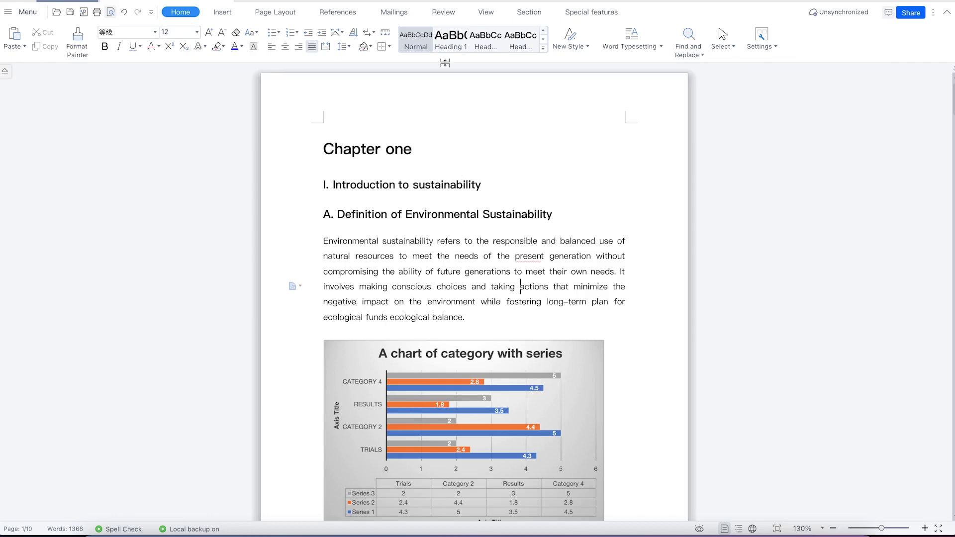
# Switch the ribbon to the View tab above the sustainability document
pyautogui.click(486, 12)
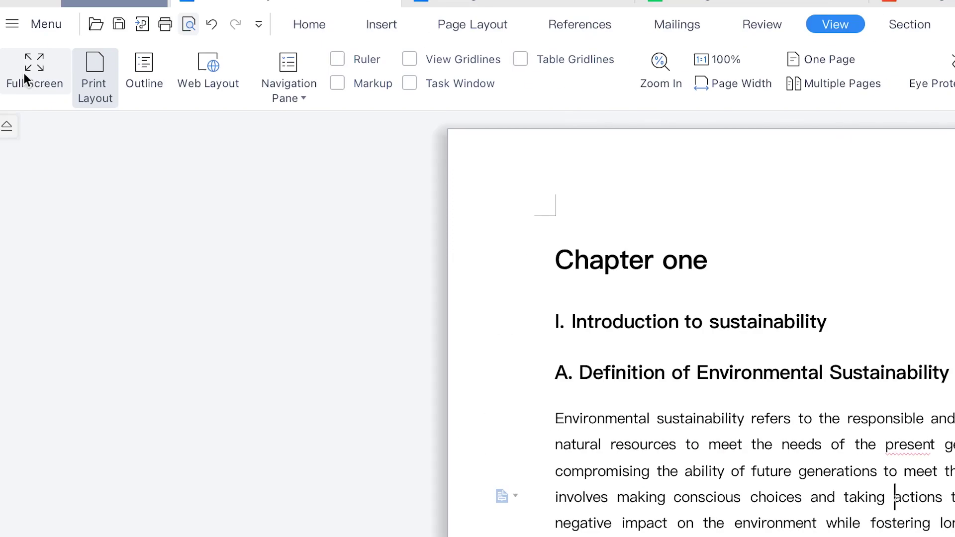
pyautogui.click(31, 76)
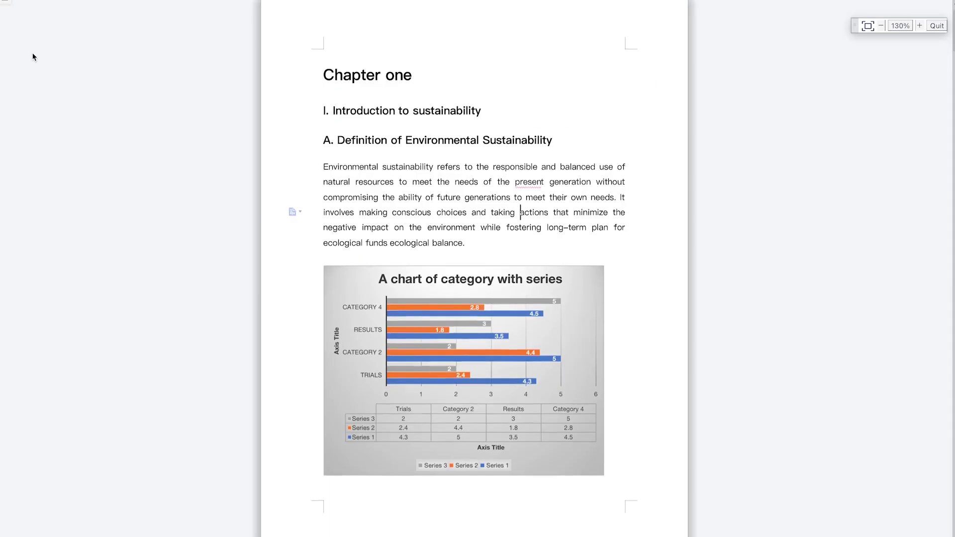
pyautogui.scroll(-1, 32, 53)
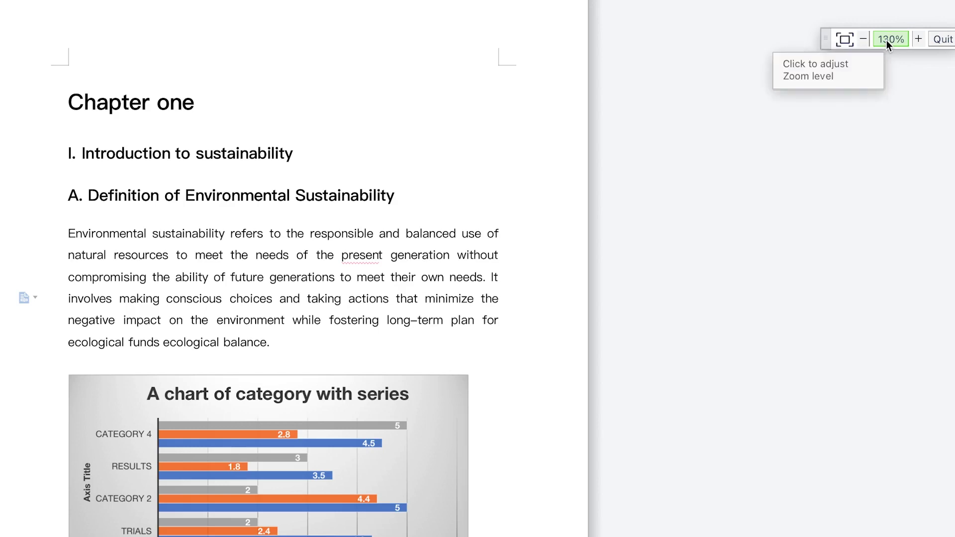
pyautogui.click(919, 38)
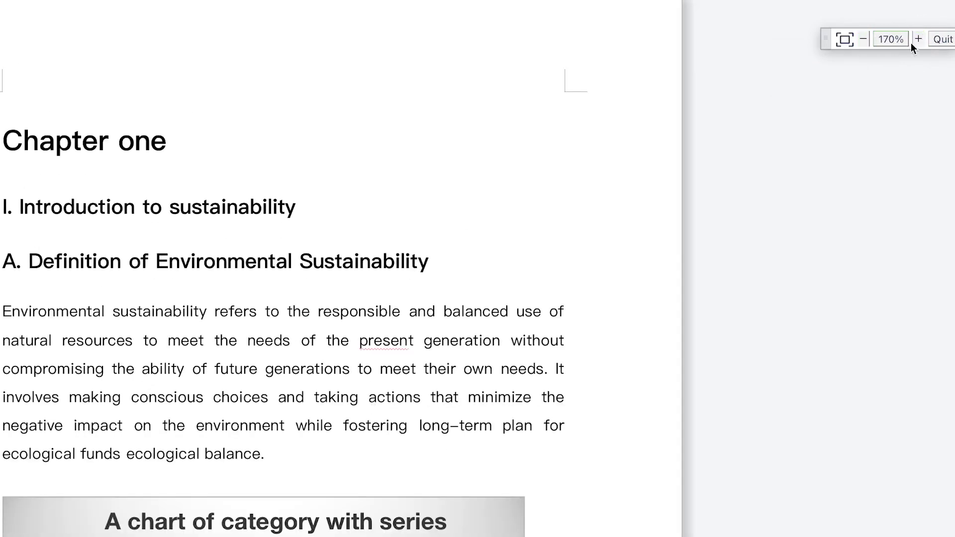
pyautogui.click(864, 39)
pyautogui.click(865, 39)
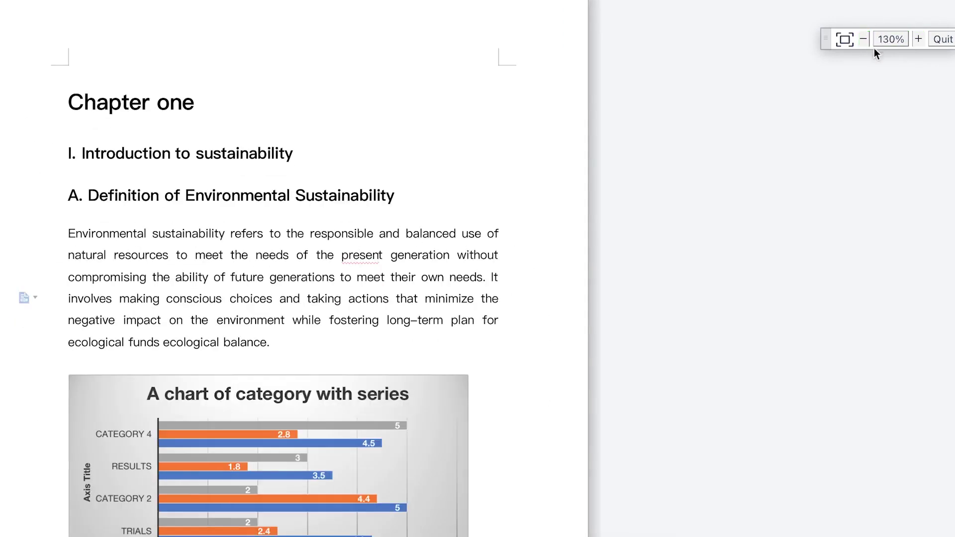
pyautogui.click(943, 39)
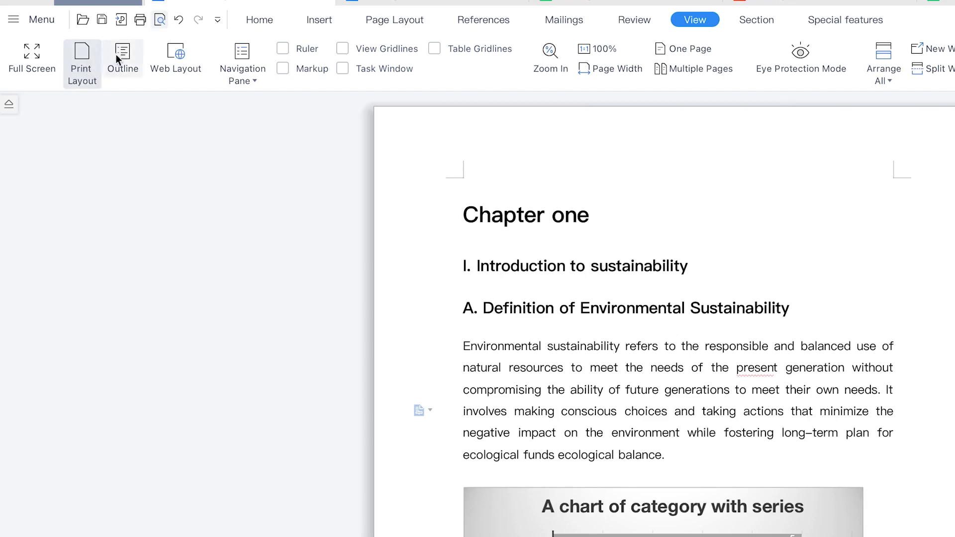
pyautogui.click(112, 67)
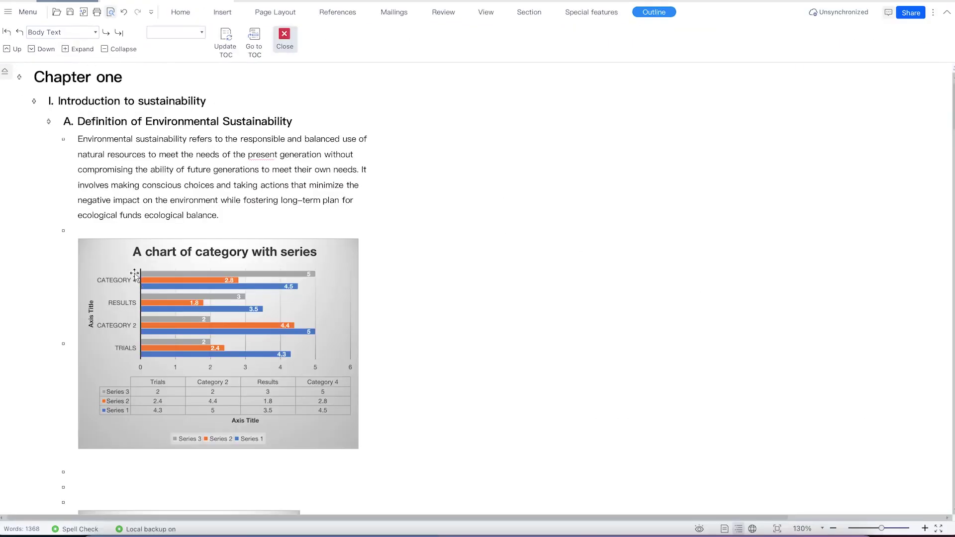
pyautogui.scroll(-15, 85, 207)
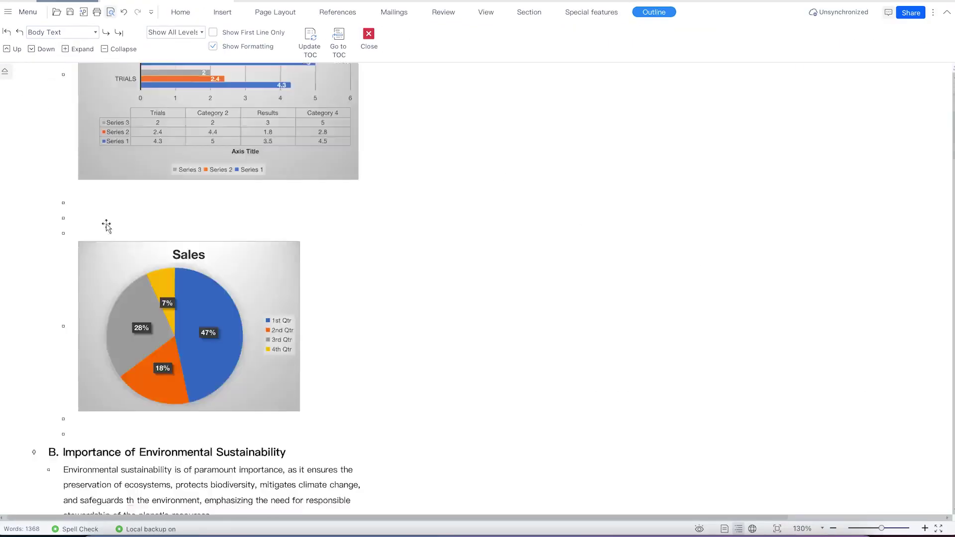
pyautogui.scroll(7, 117, 230)
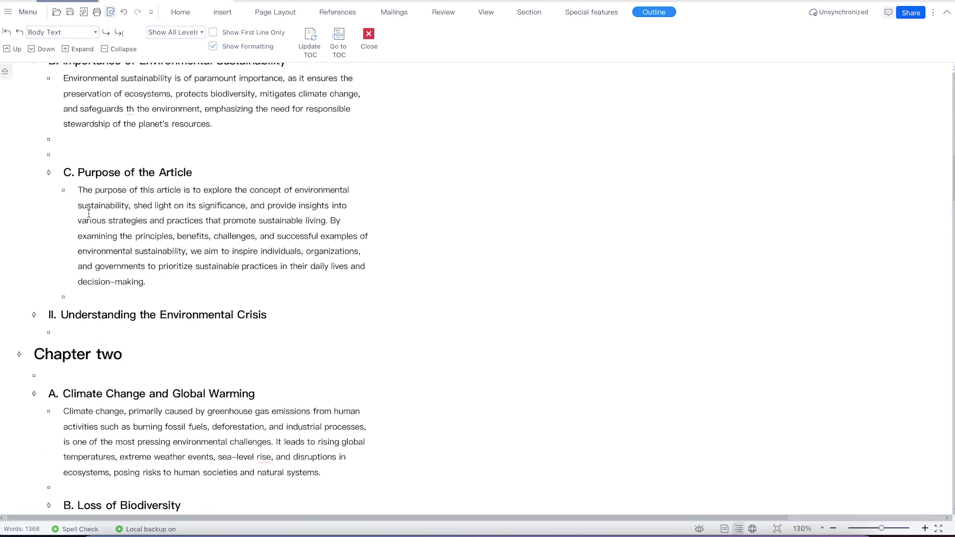
pyautogui.scroll(12, 112, 172)
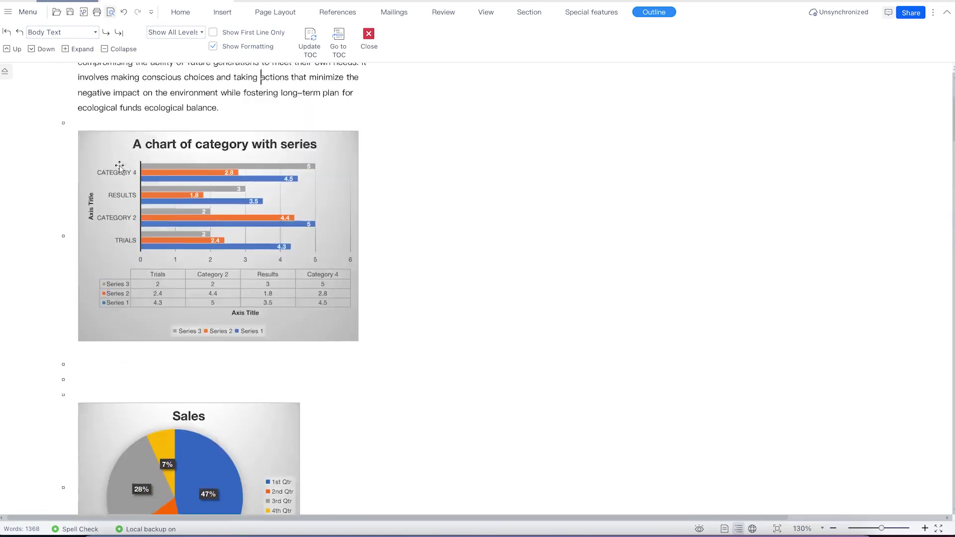
pyautogui.click(213, 45)
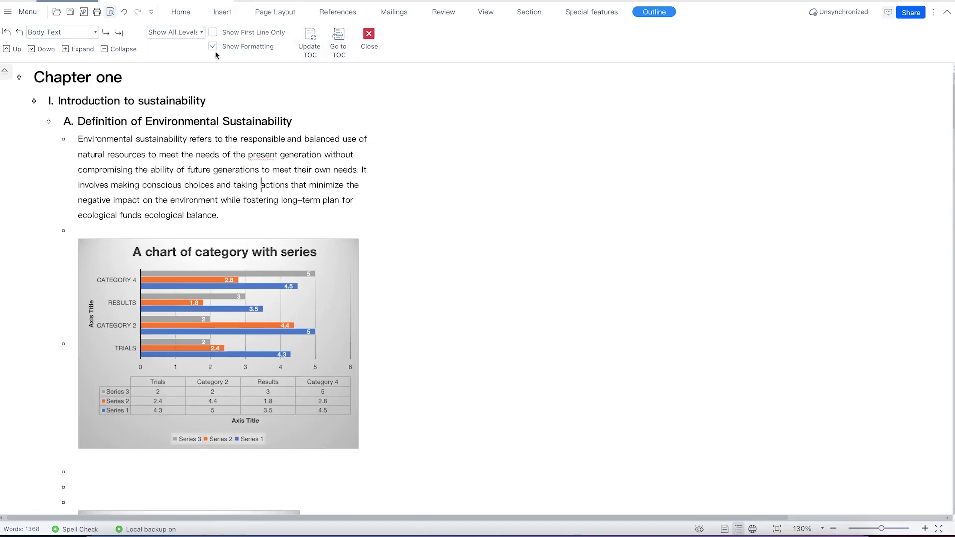
pyautogui.click(369, 34)
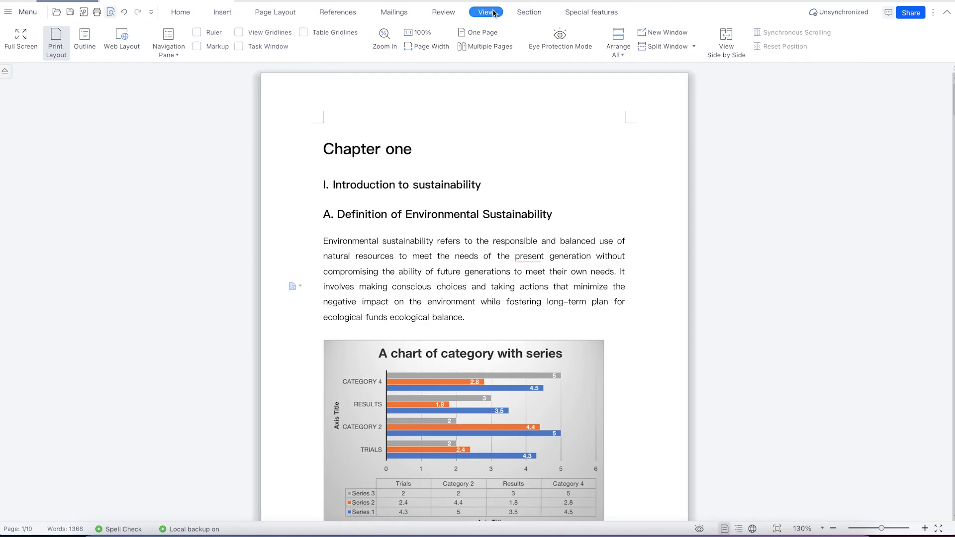
pyautogui.click(119, 50)
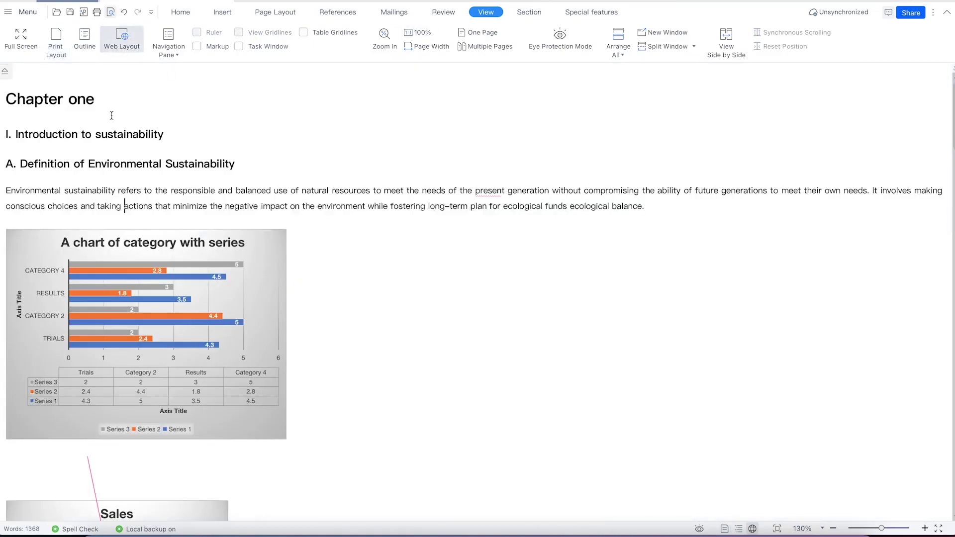
pyautogui.scroll(-5, 384, 275)
pyautogui.scroll(-15, 311, 273)
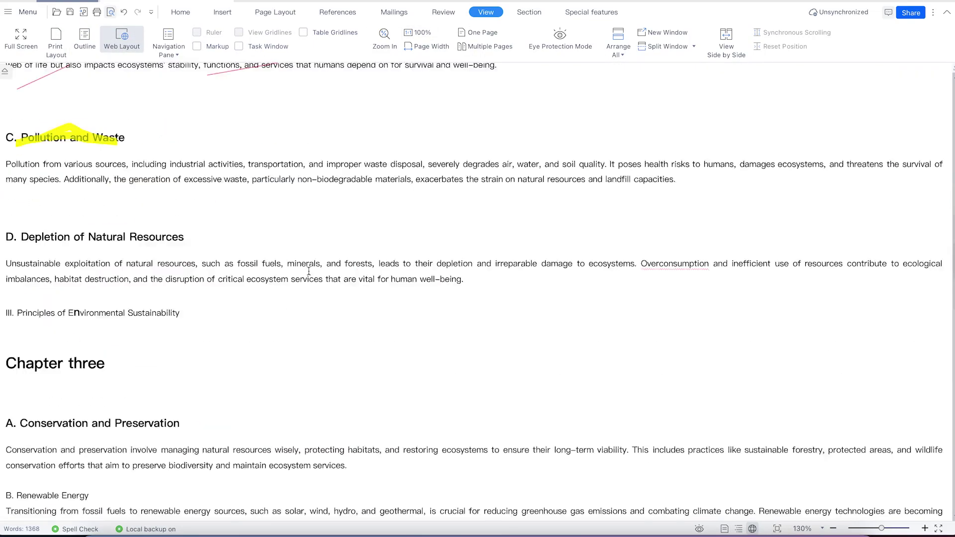
pyautogui.scroll(-12, 312, 271)
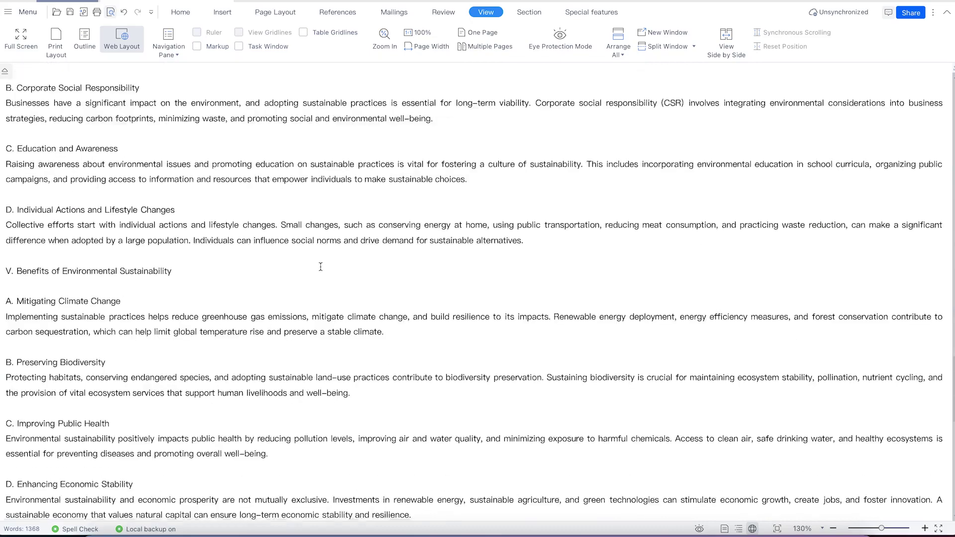
pyautogui.scroll(20, 329, 256)
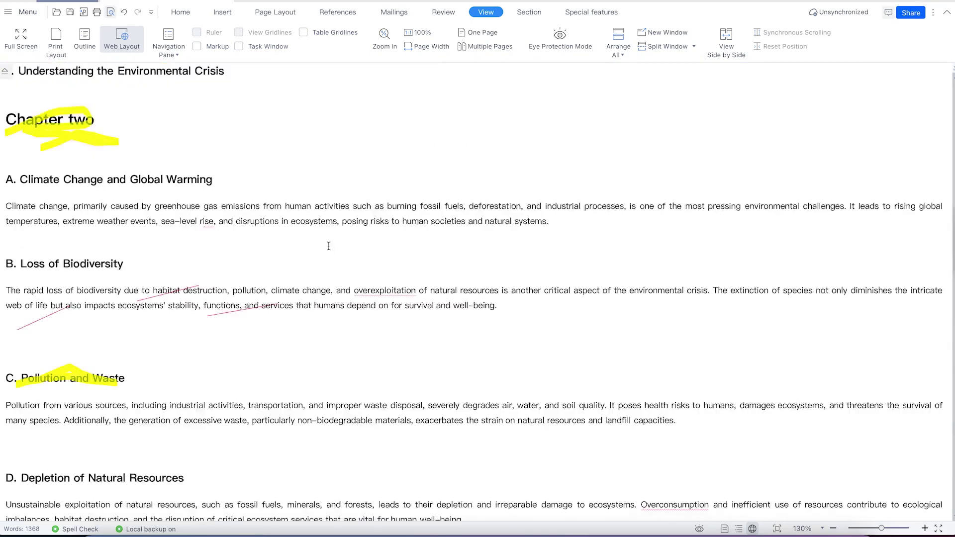
pyautogui.scroll(-8, 233, 231)
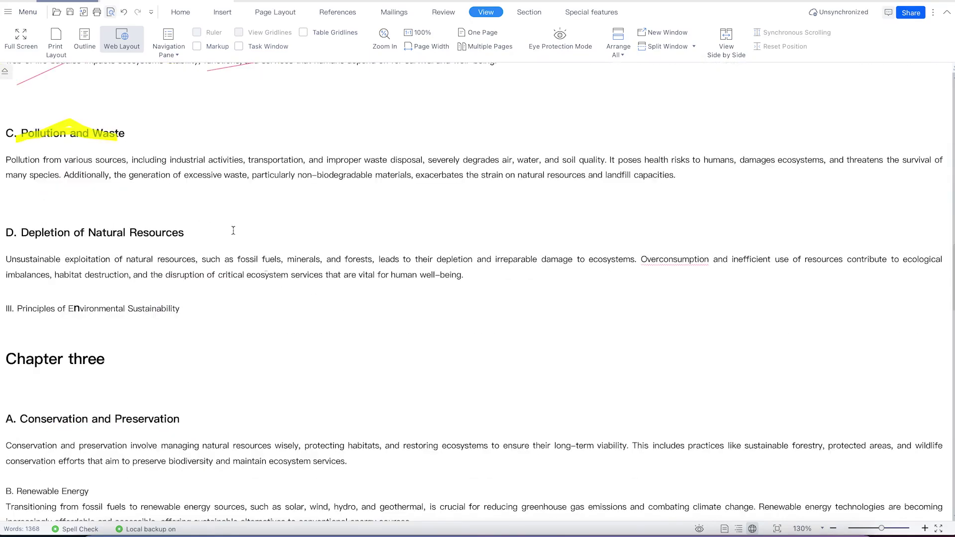
pyautogui.click(175, 55)
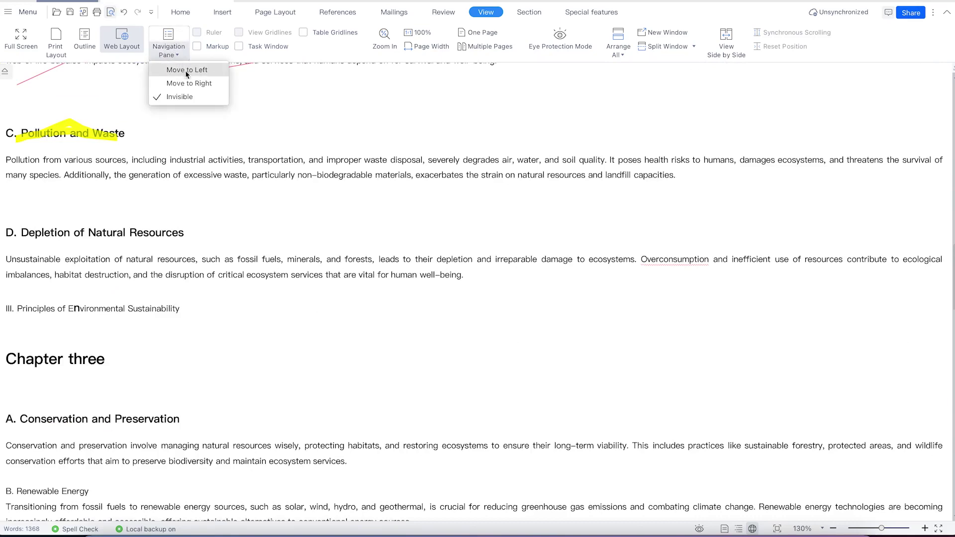
pyautogui.click(56, 42)
pyautogui.scroll(4, 462, 245)
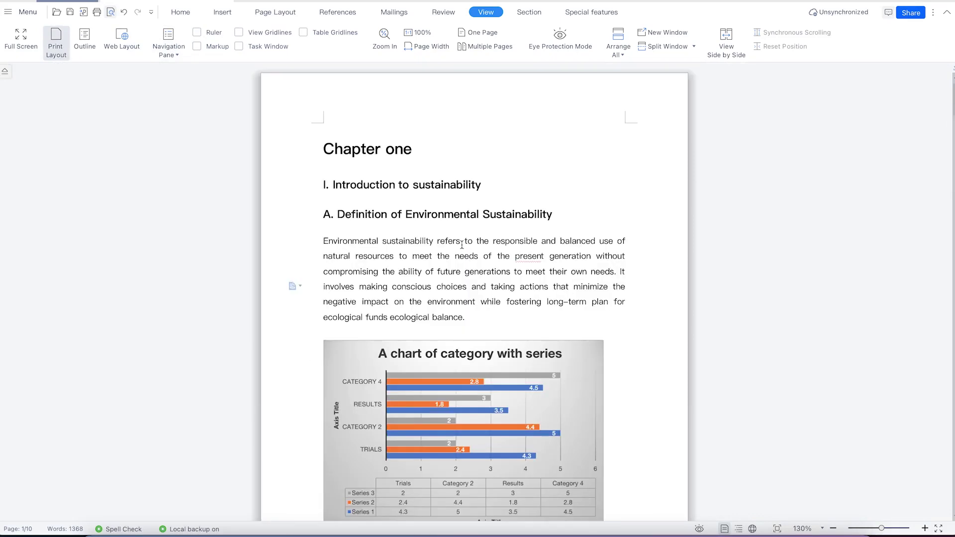
# Dock the heading pane on the left and jump to C. Purpose of the Article and B. Loss of Biodiversity
pyautogui.click(172, 54)
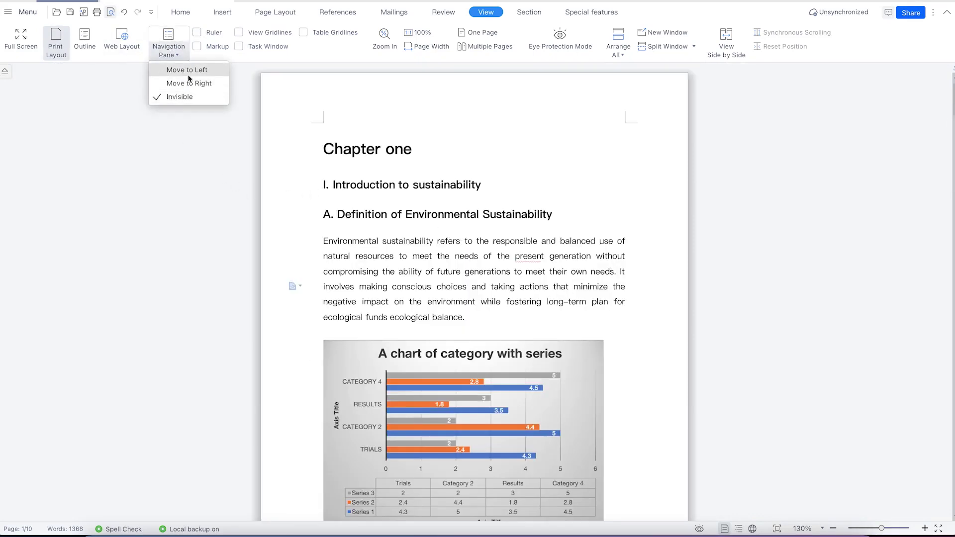
pyautogui.click(188, 71)
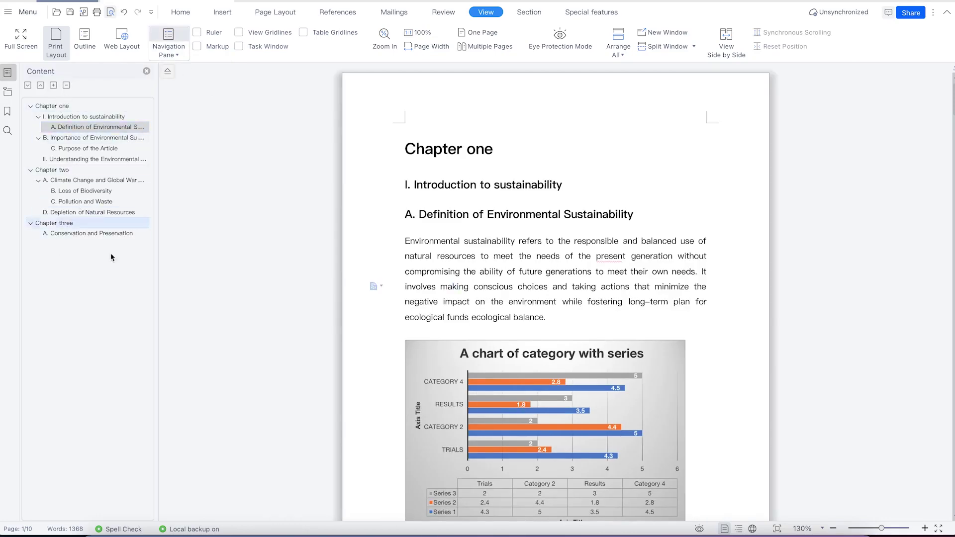
pyautogui.click(96, 147)
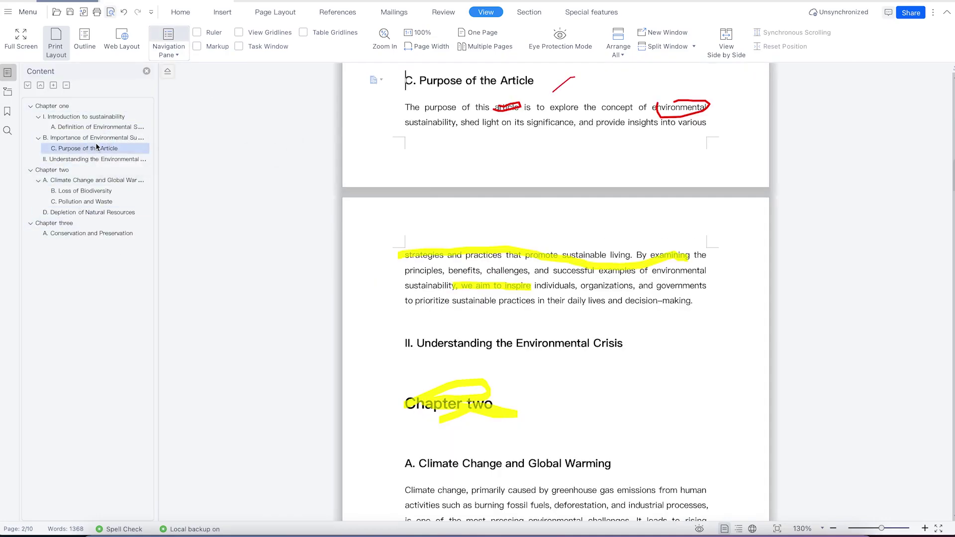
pyautogui.click(80, 189)
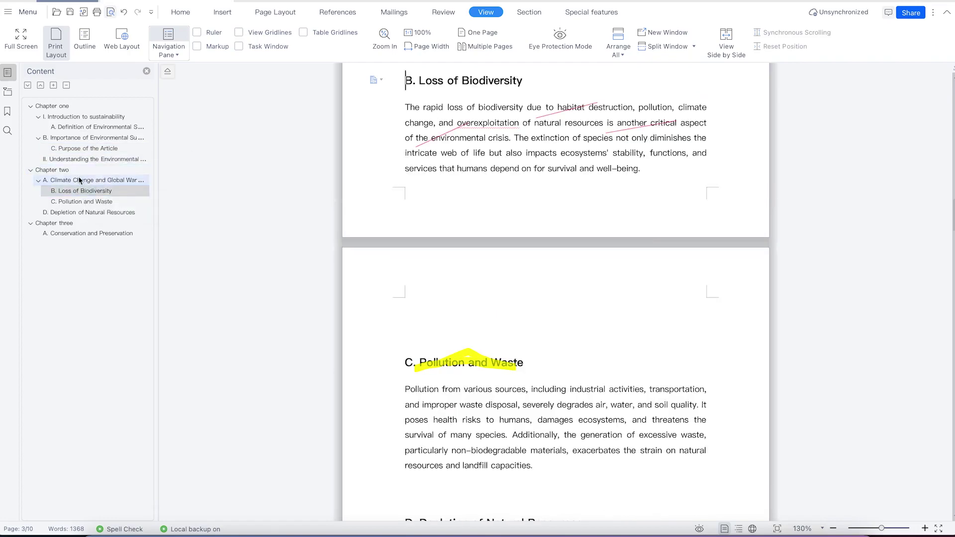
# Jump to Chapter two, return to Chapter one, then switch the pane to page thumbnails
pyautogui.click(63, 171)
pyautogui.click(101, 107)
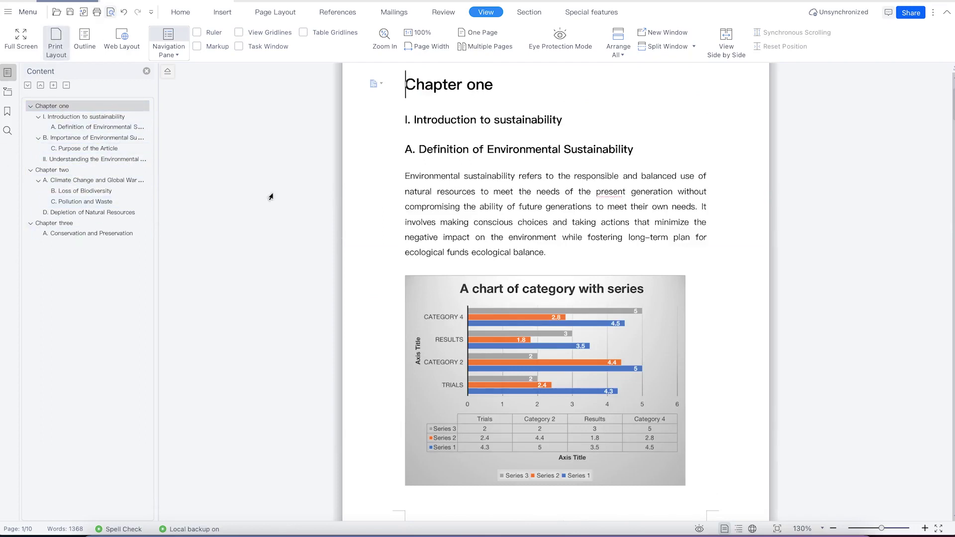
pyautogui.click(3, 92)
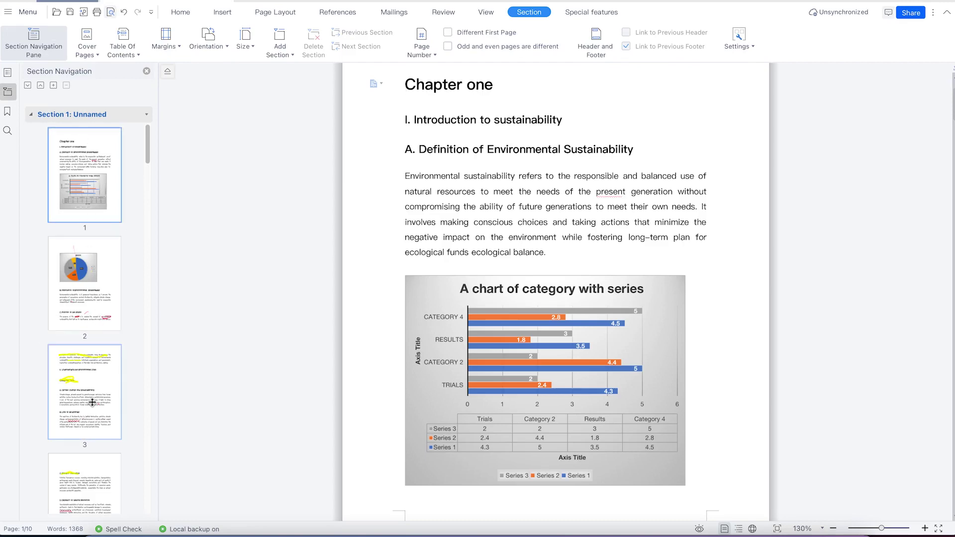
# Step through page thumbnails 3, 4 and 5 to reach the Conservation and Preservation section
pyautogui.scroll(-4, 70, 209)
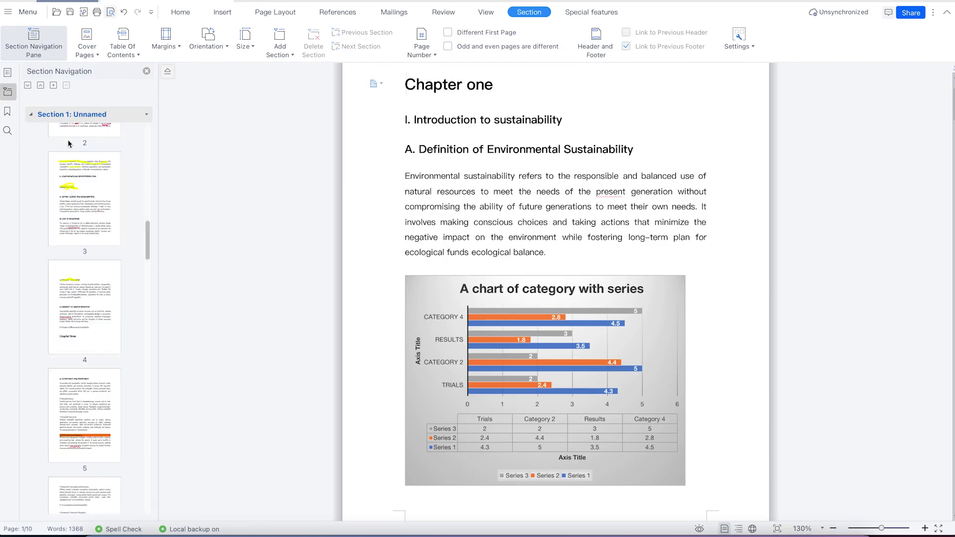
pyautogui.click(67, 202)
pyautogui.click(79, 293)
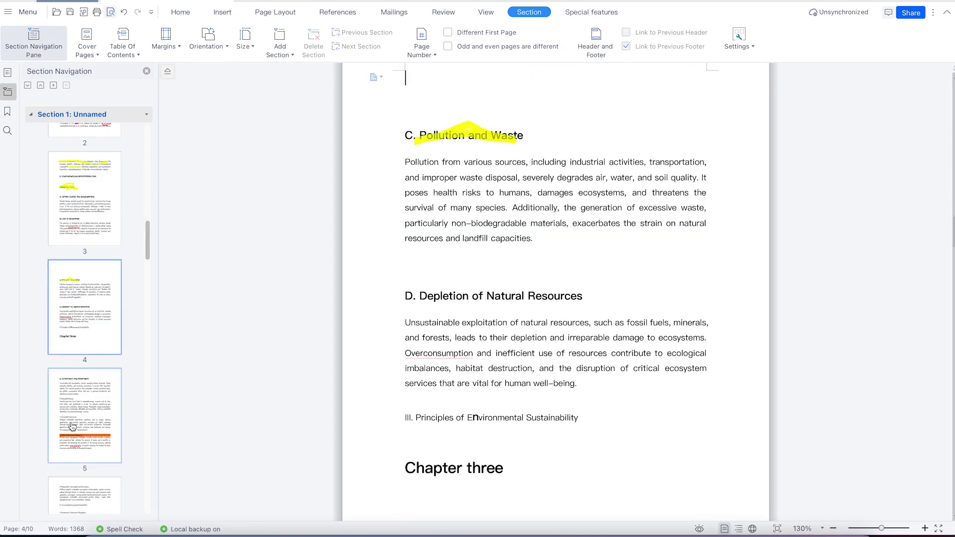
pyautogui.click(85, 398)
# Check the bookmarks list, then bring up the empty Find And Replace pane
pyautogui.scroll(4, 94, 299)
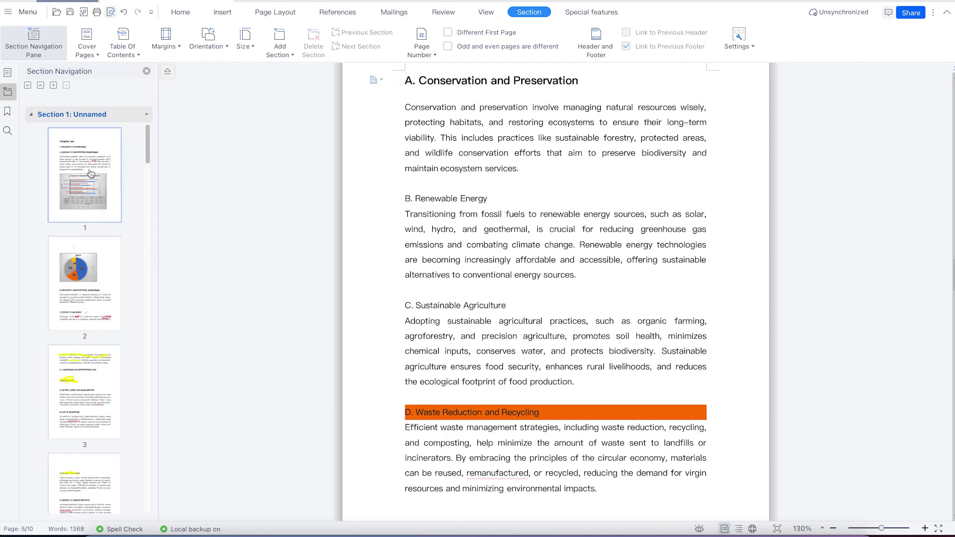
pyautogui.click(7, 113)
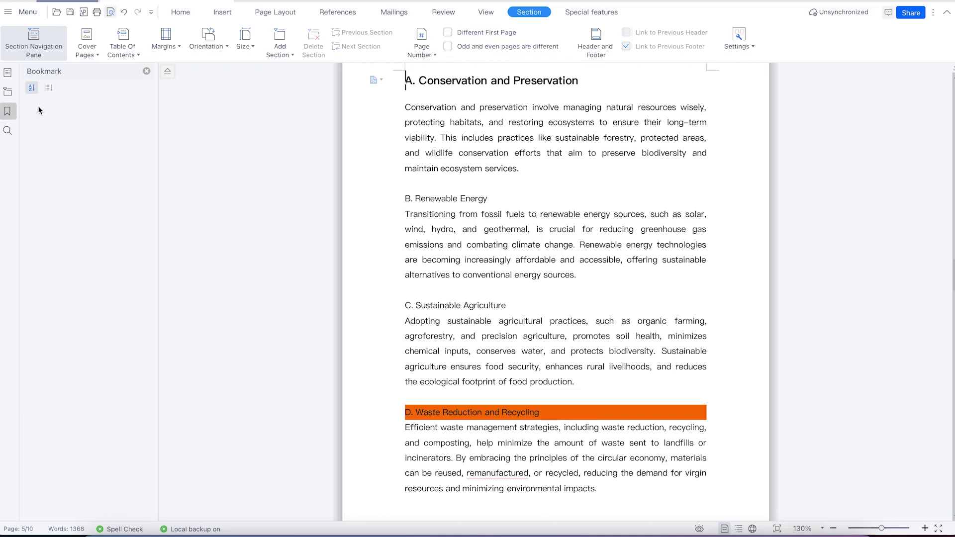
pyautogui.click(7, 130)
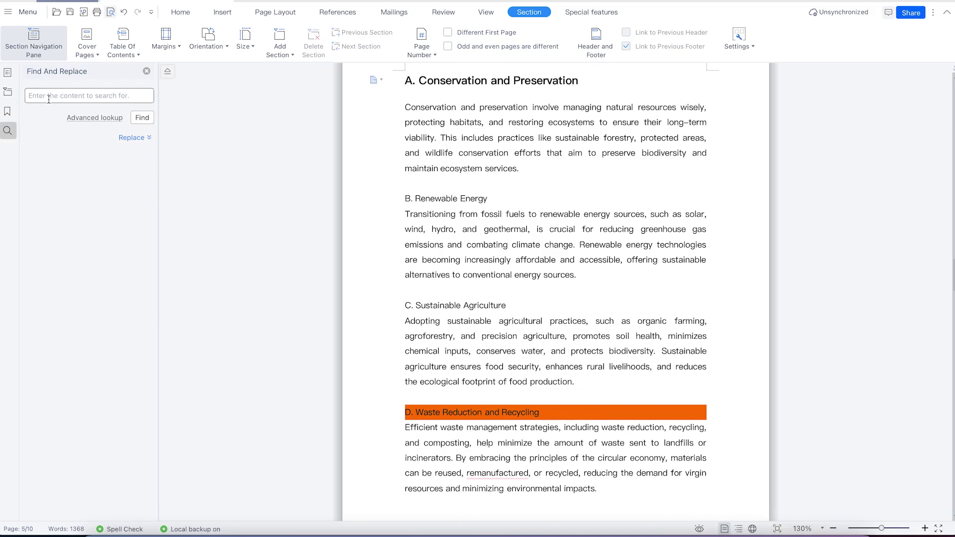
# Show the heading outline and turn on the Ruler from the View tab
pyautogui.click(7, 73)
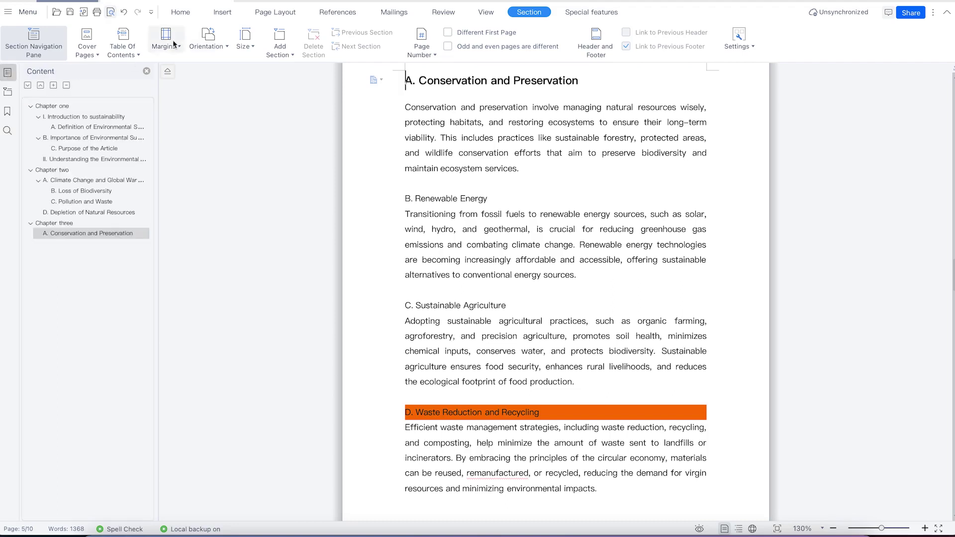
pyautogui.click(483, 12)
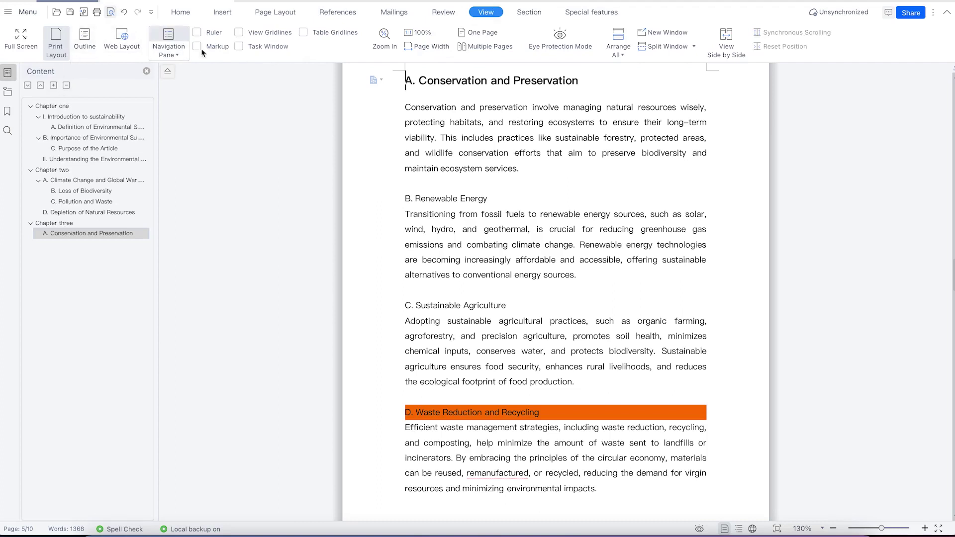
pyautogui.click(197, 32)
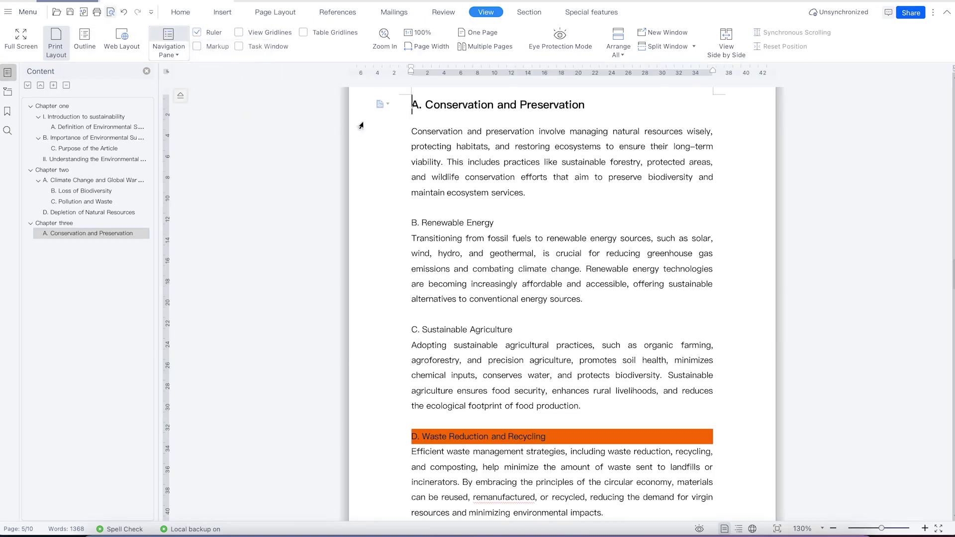
# Close the navigation pane and scroll around page 5's Conservation and Preservation section
pyautogui.click(147, 71)
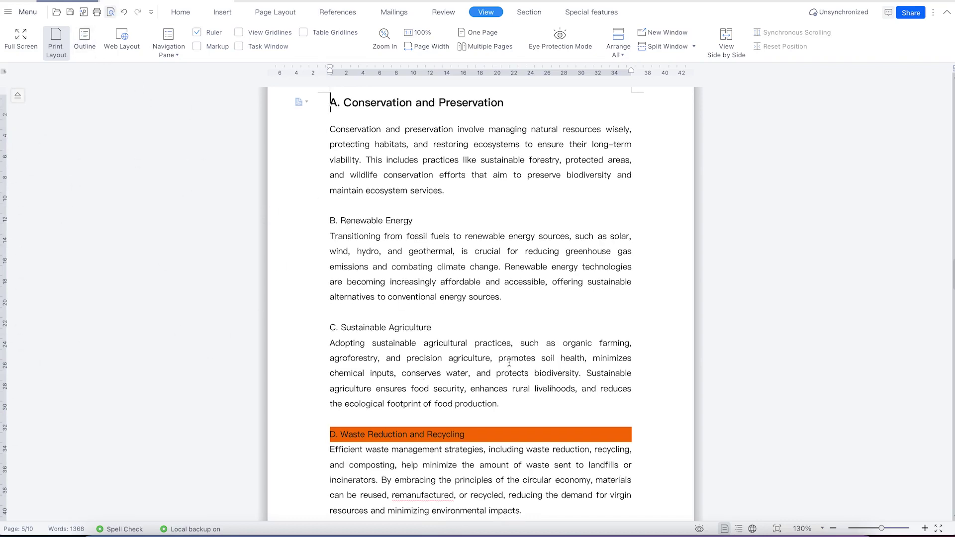
pyautogui.scroll(-1, 505, 353)
pyautogui.scroll(8, 495, 373)
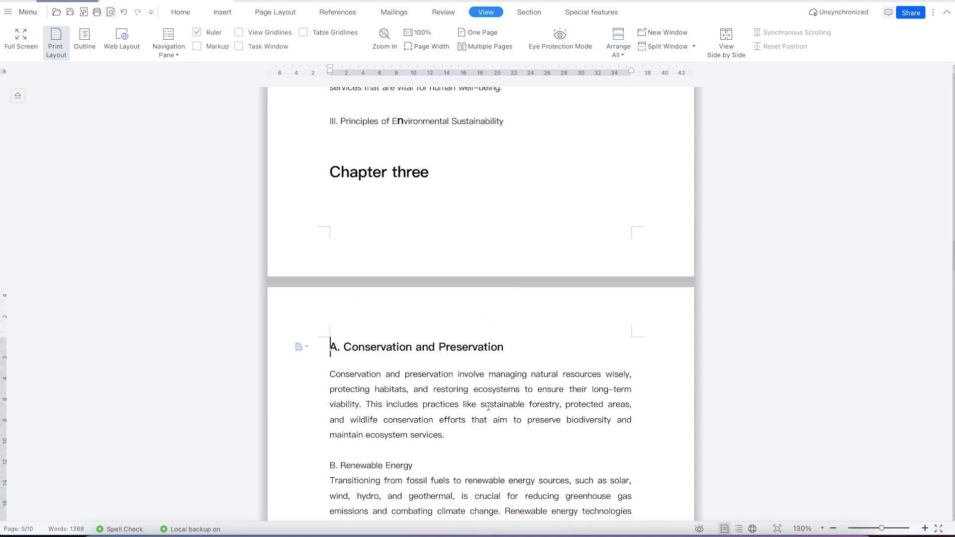
pyautogui.scroll(-1, 488, 408)
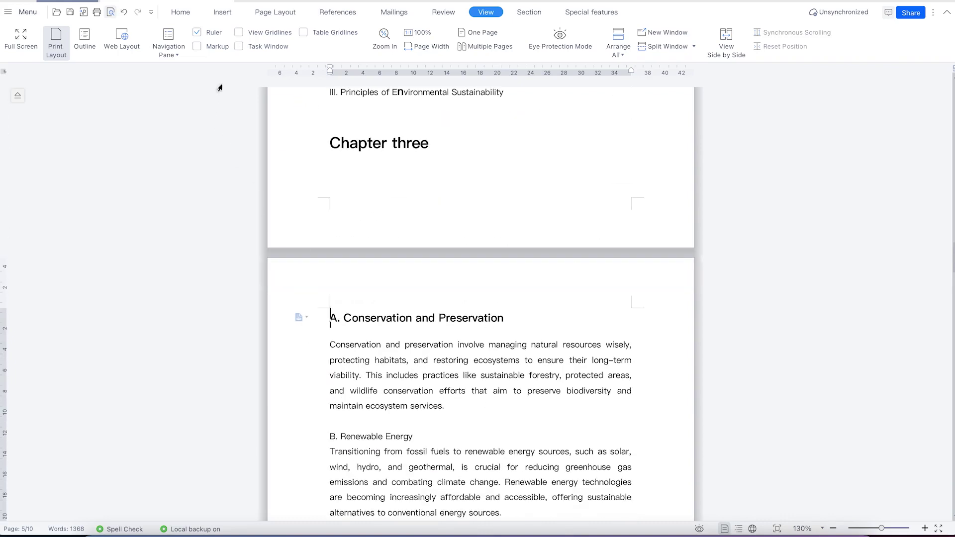
pyautogui.click(238, 33)
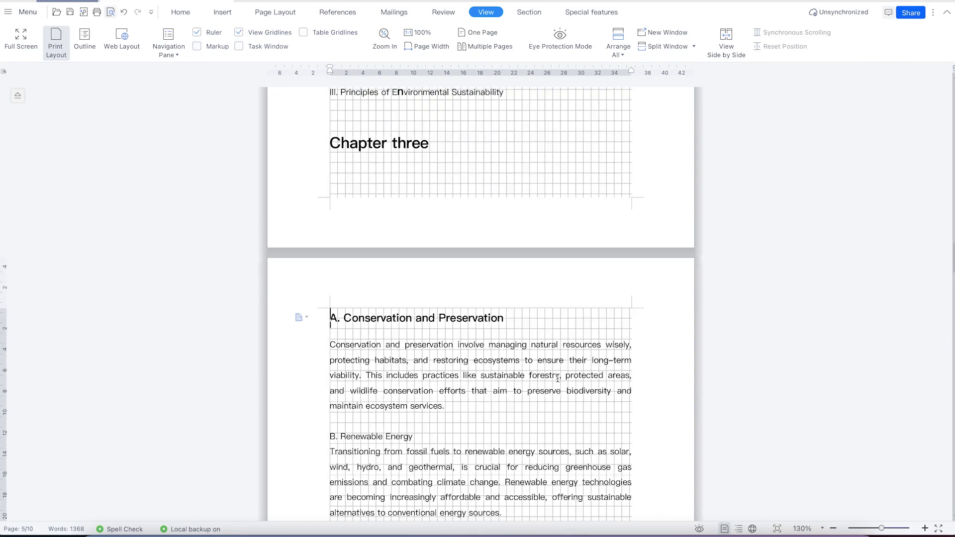
pyautogui.scroll(10, 557, 380)
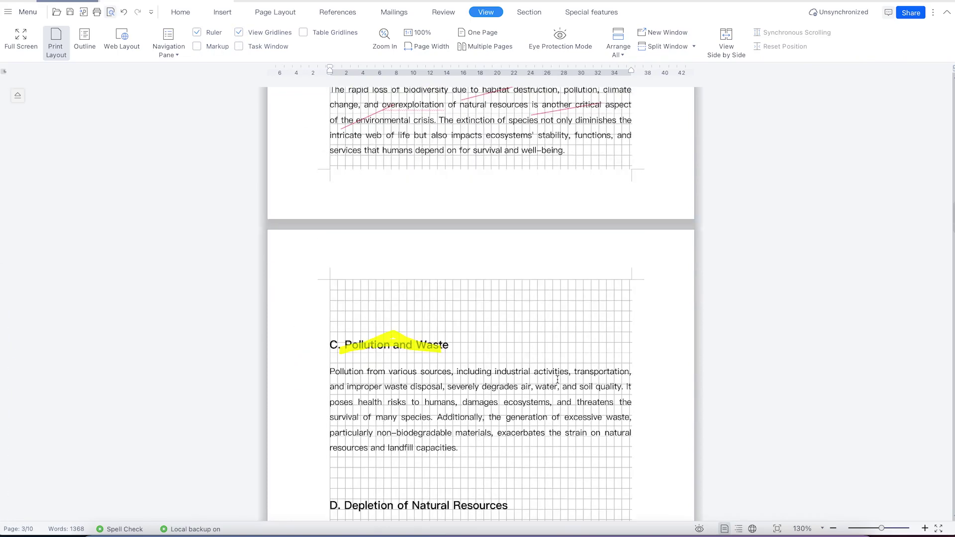
pyautogui.scroll(-6, 557, 379)
pyautogui.scroll(-3, 485, 414)
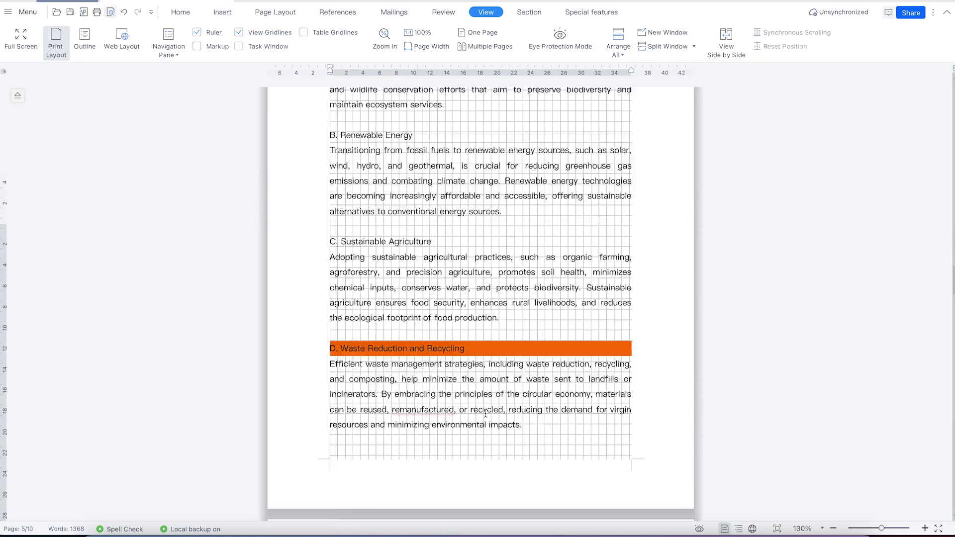
pyautogui.scroll(-3, 485, 414)
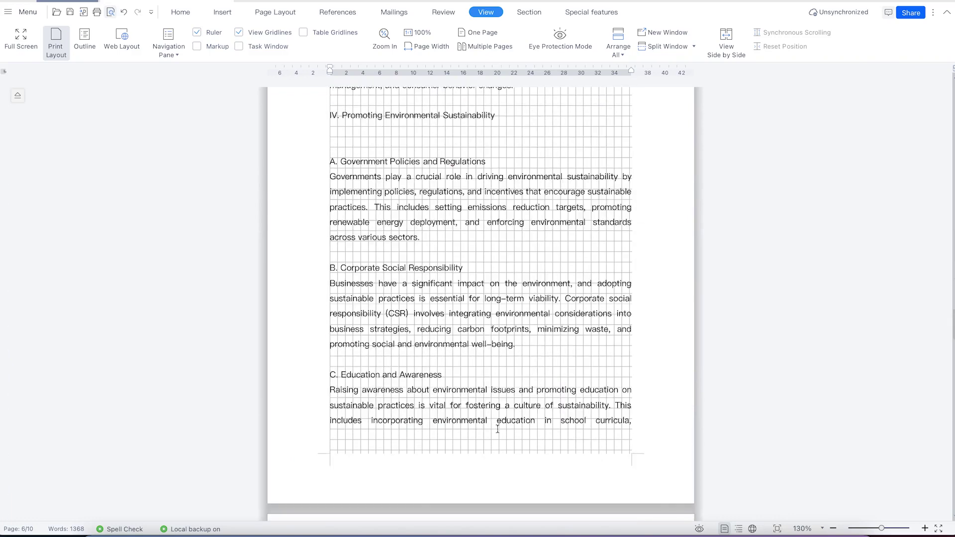
pyautogui.click(238, 33)
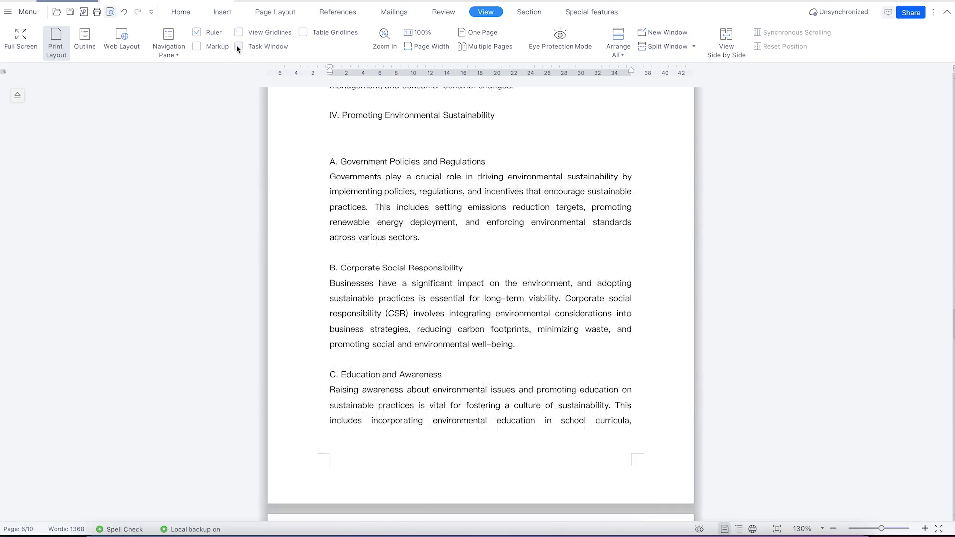
pyautogui.click(239, 47)
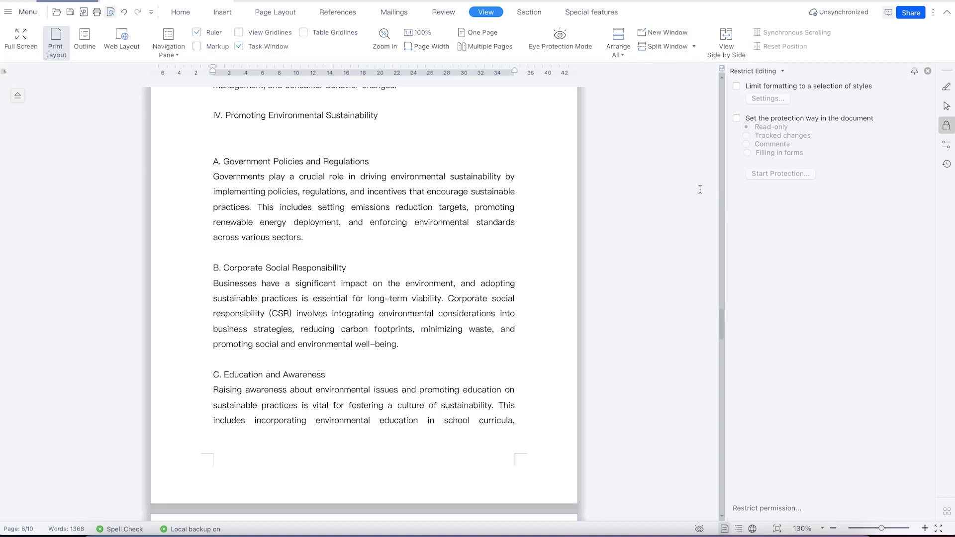
pyautogui.click(239, 46)
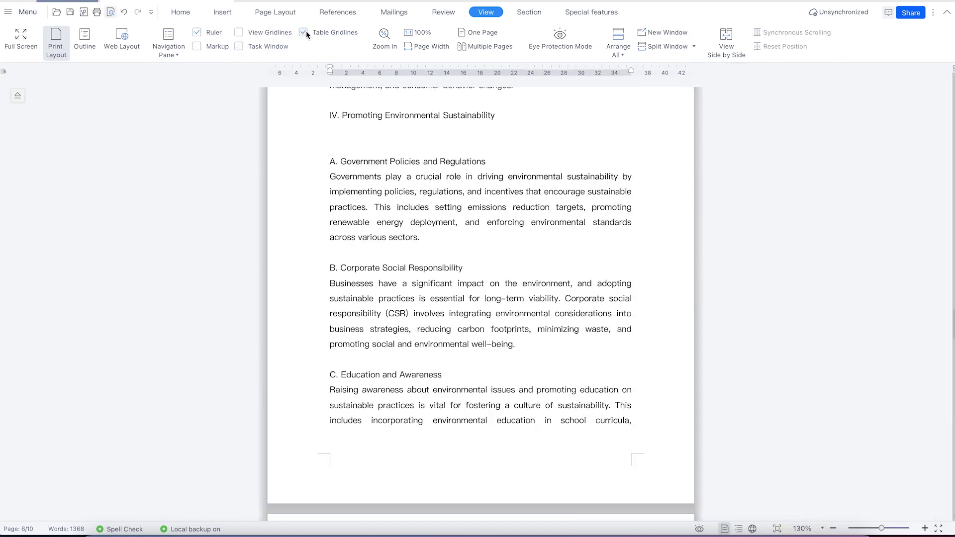
# Try 100% and page-width zoom while scrolling, then return the zoom to 100%
pyautogui.click(413, 34)
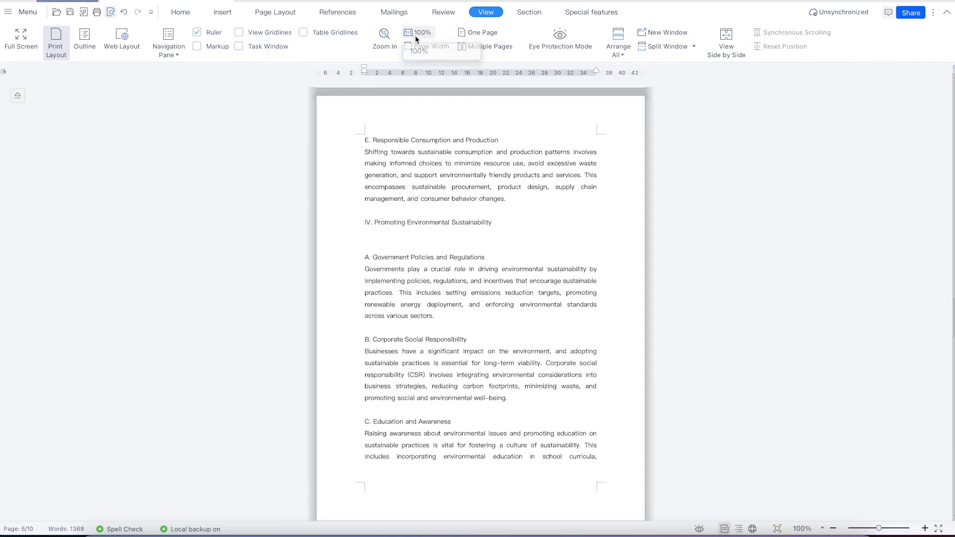
pyautogui.click(420, 49)
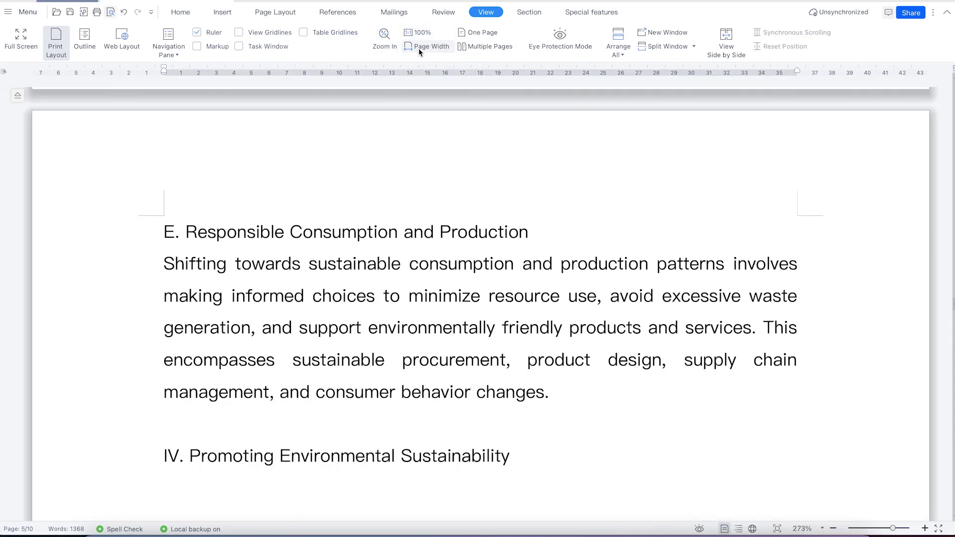
pyautogui.scroll(5, 425, 355)
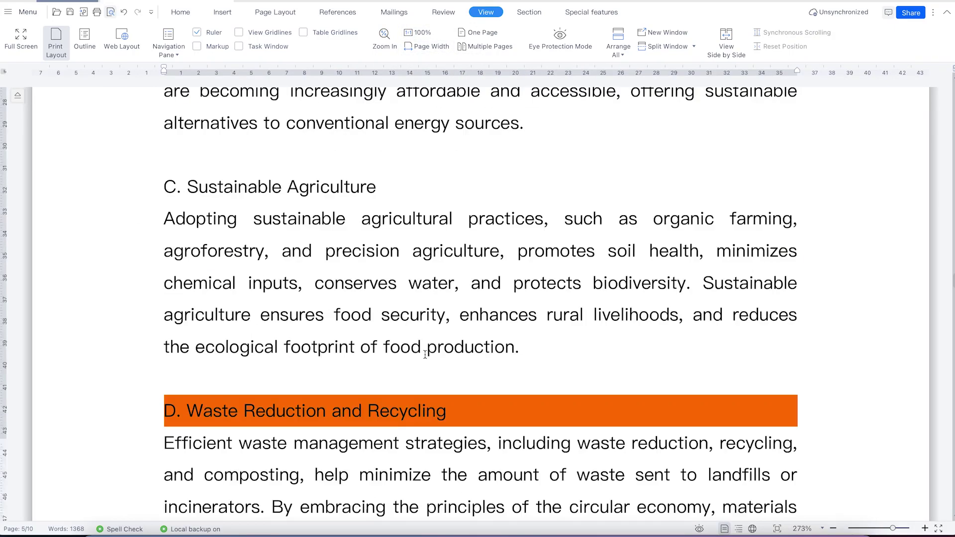
pyautogui.scroll(7, 425, 355)
pyautogui.scroll(-5, 404, 327)
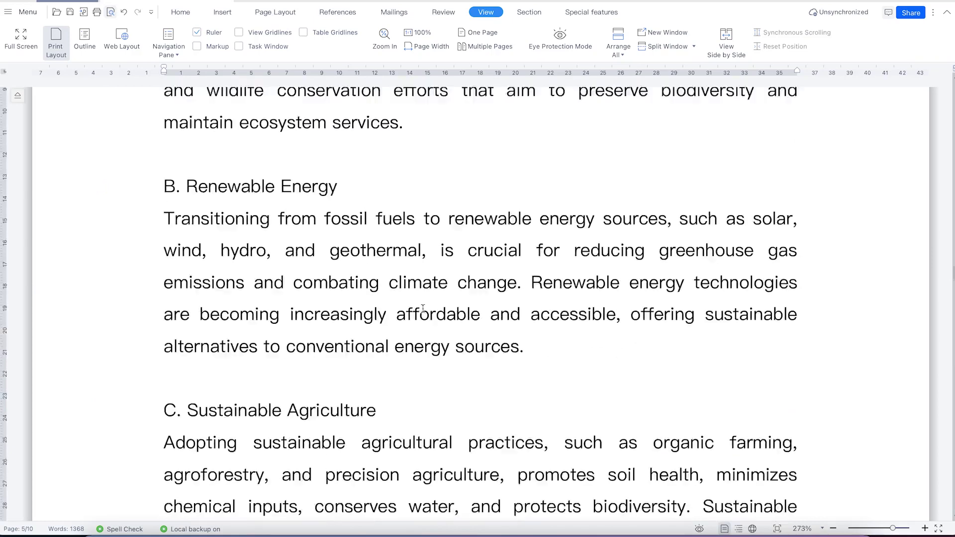
pyautogui.scroll(1, 423, 308)
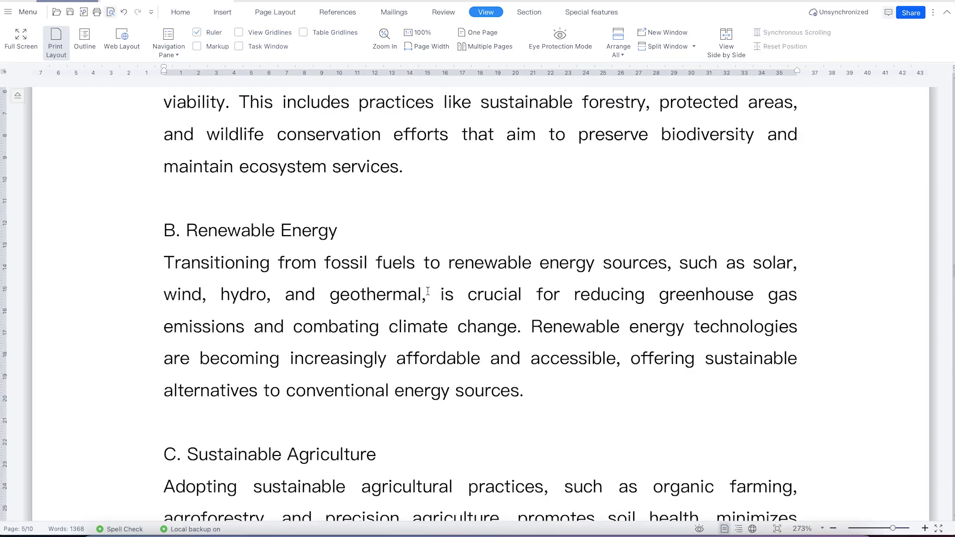
pyautogui.click(420, 33)
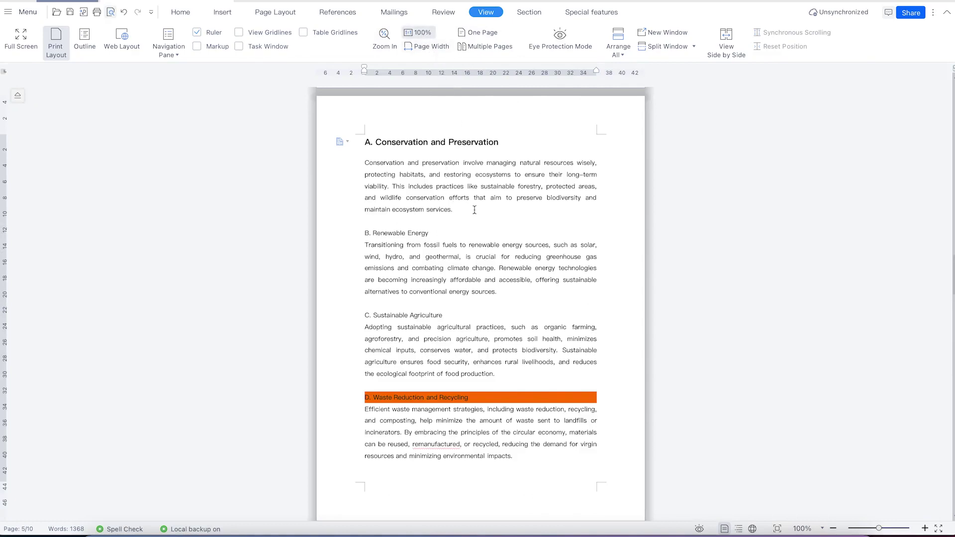
# Fit a whole page, browse two pages at a time, return to One Page, and enable Eye Protection Mode
pyautogui.click(493, 33)
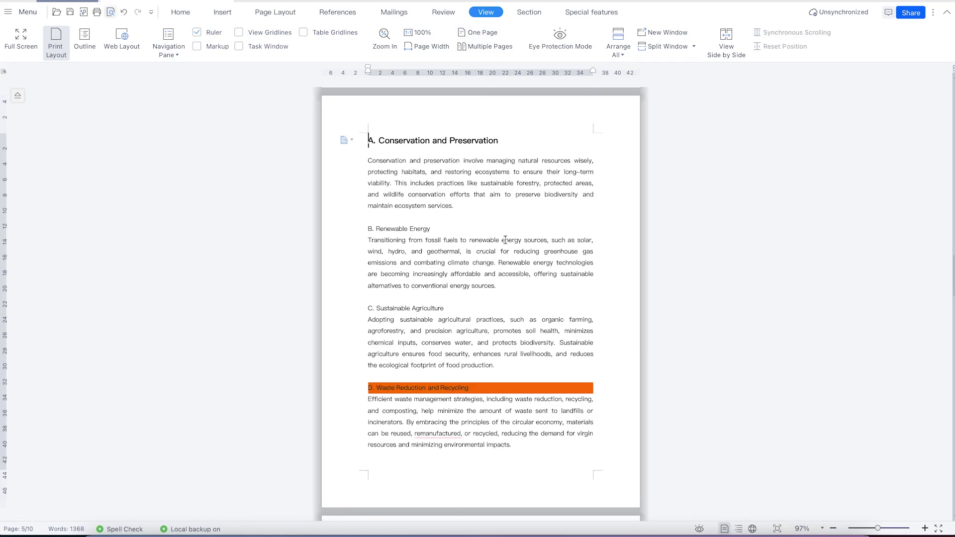
pyautogui.click(487, 50)
pyautogui.scroll(15, 416, 305)
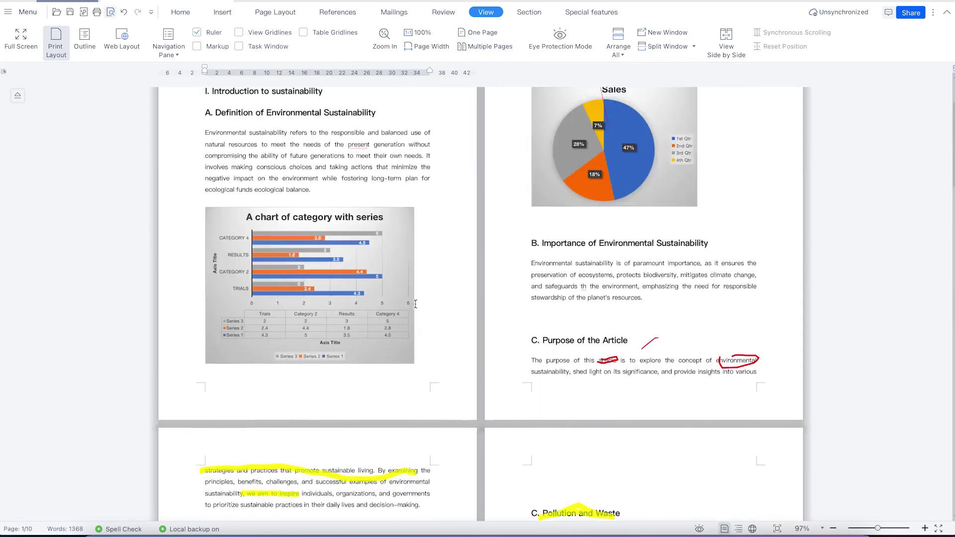
pyautogui.scroll(-15, 415, 304)
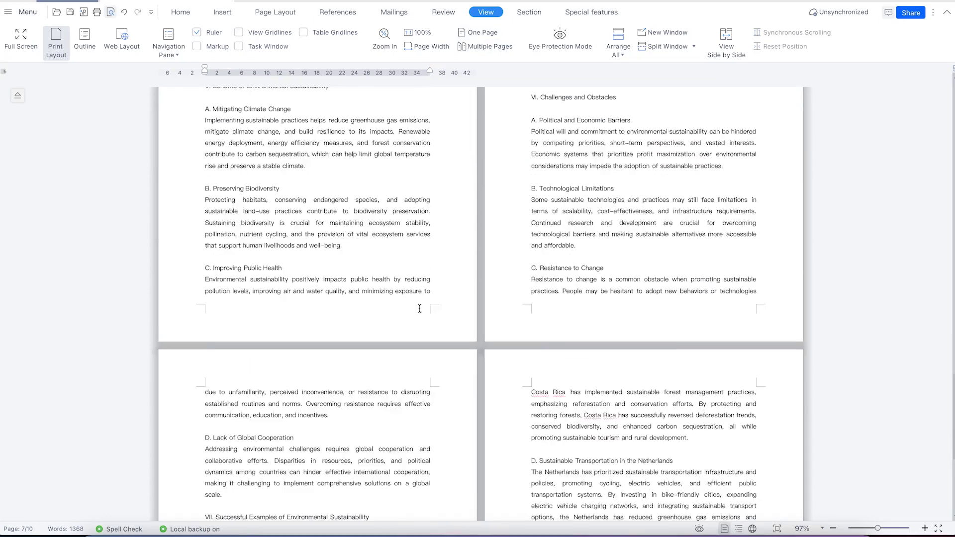
pyautogui.scroll(15, 420, 309)
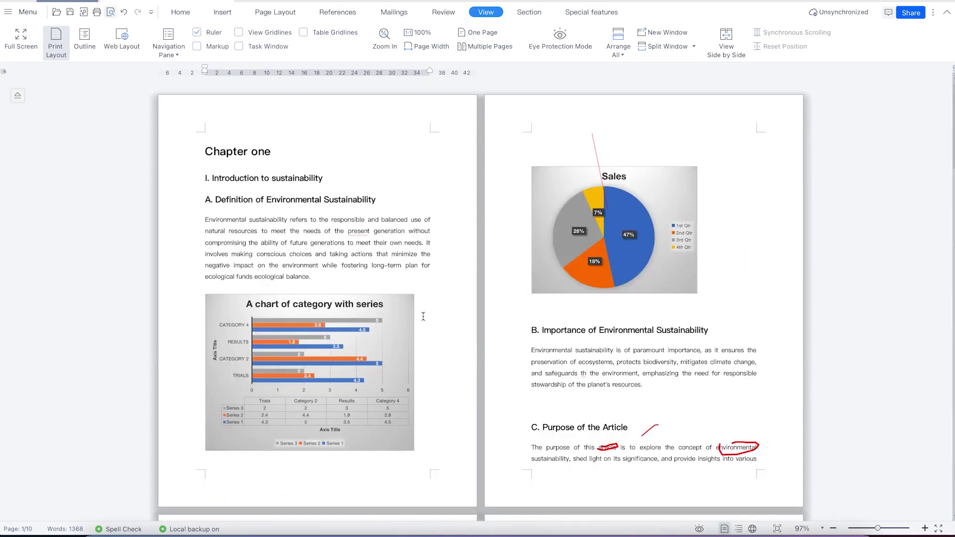
pyautogui.click(491, 33)
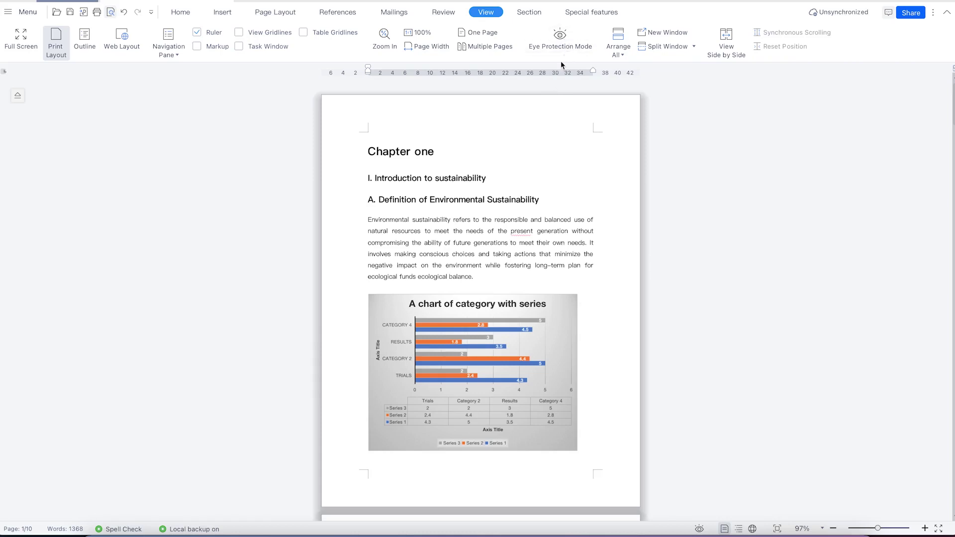
pyautogui.click(555, 39)
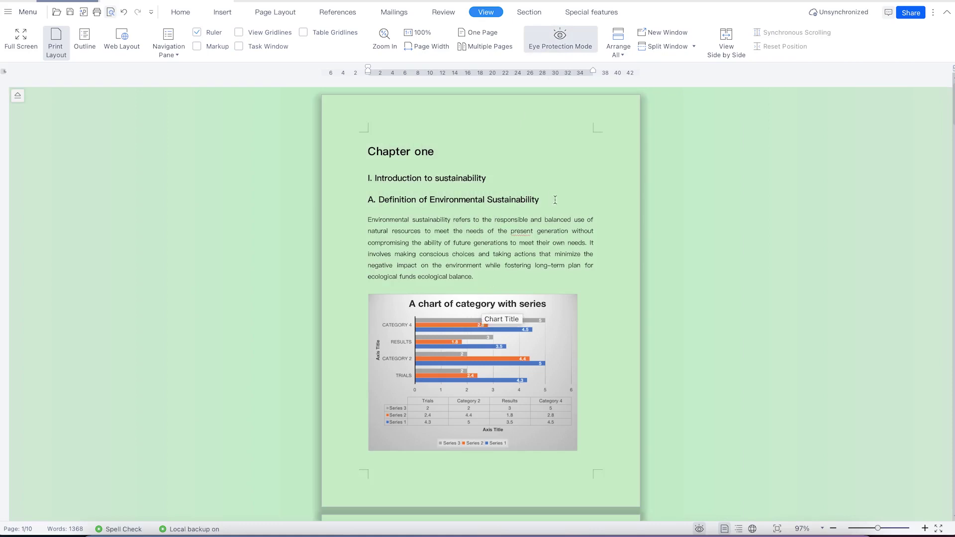
# Dismiss Arrange All, open a New Window of the document, then split and unsplit the view
pyautogui.click(623, 52)
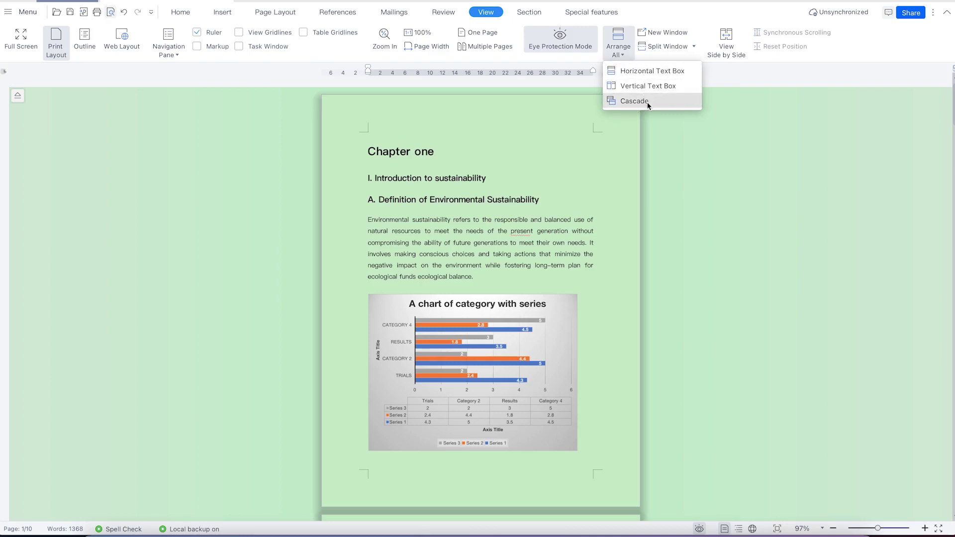
pyautogui.click(746, 147)
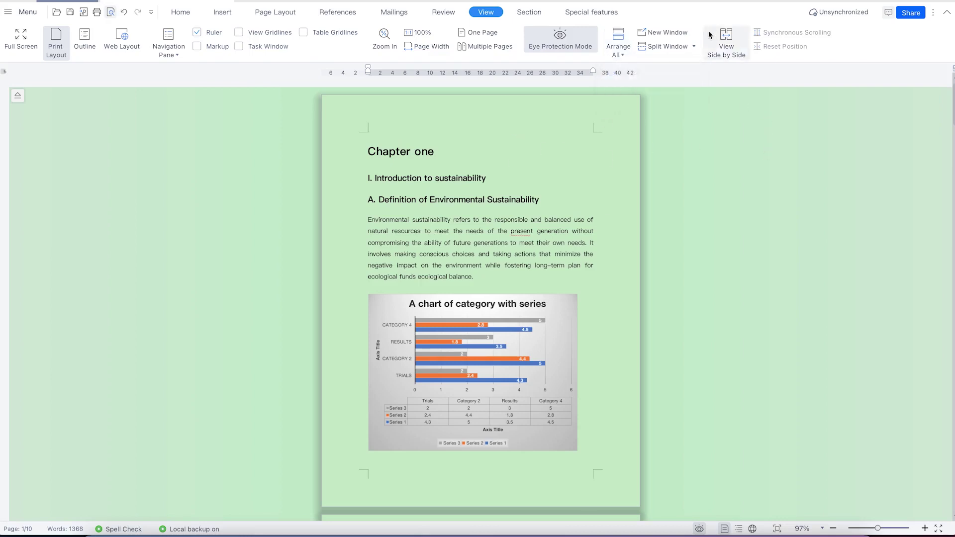
pyautogui.click(676, 32)
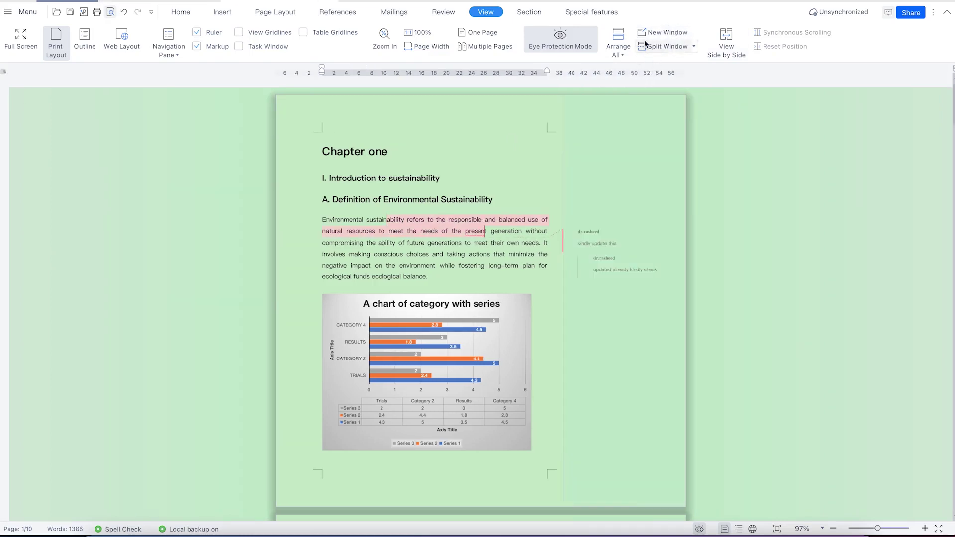
pyautogui.click(671, 46)
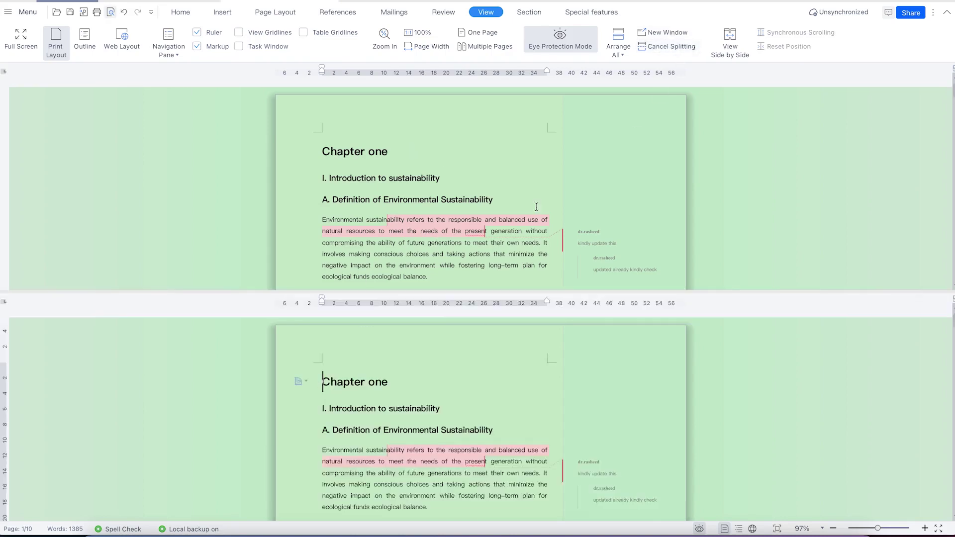
pyautogui.click(671, 47)
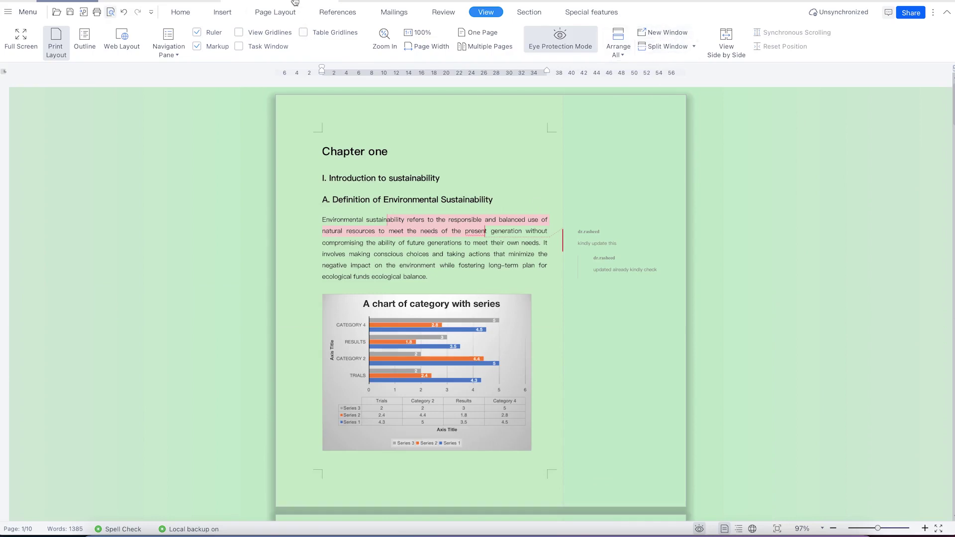
# Return to Sustainability.docx:1, turn off Eye Protection, and compare side by side with the booking confirmation
pyautogui.moveTo(280, 12)
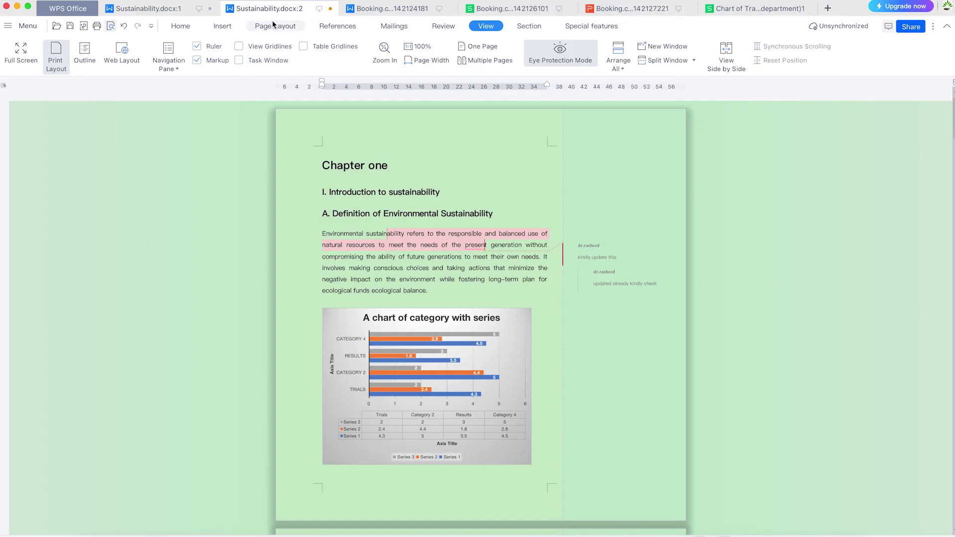
pyautogui.click(166, 11)
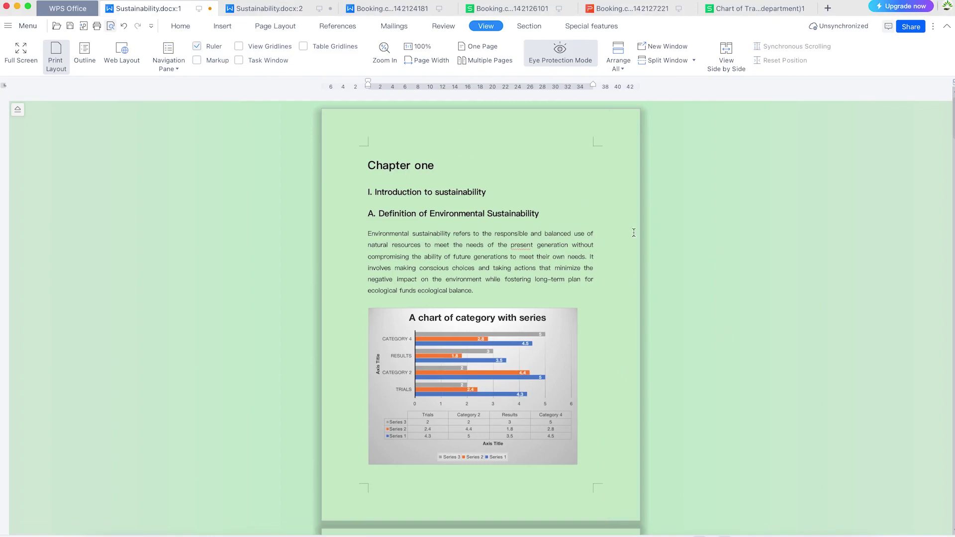
pyautogui.click(565, 65)
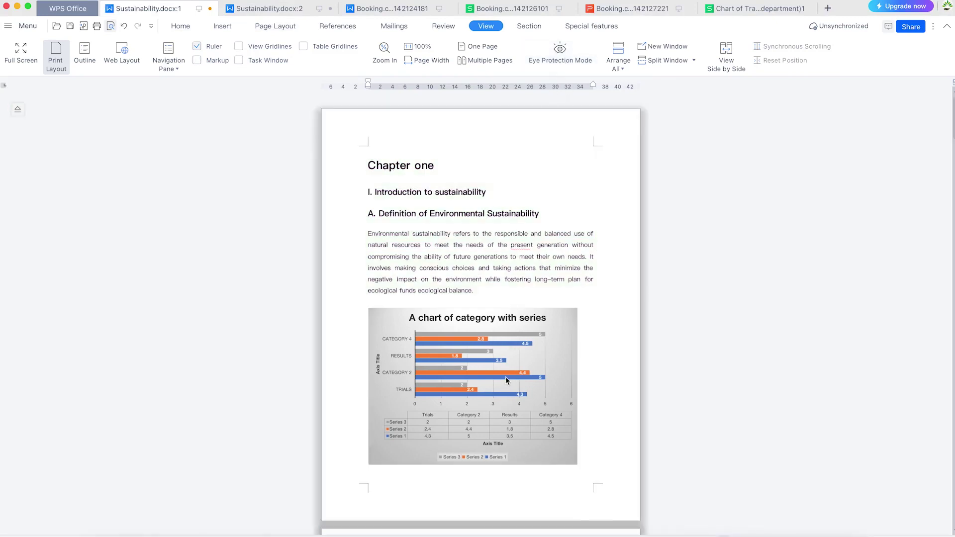
pyautogui.click(731, 60)
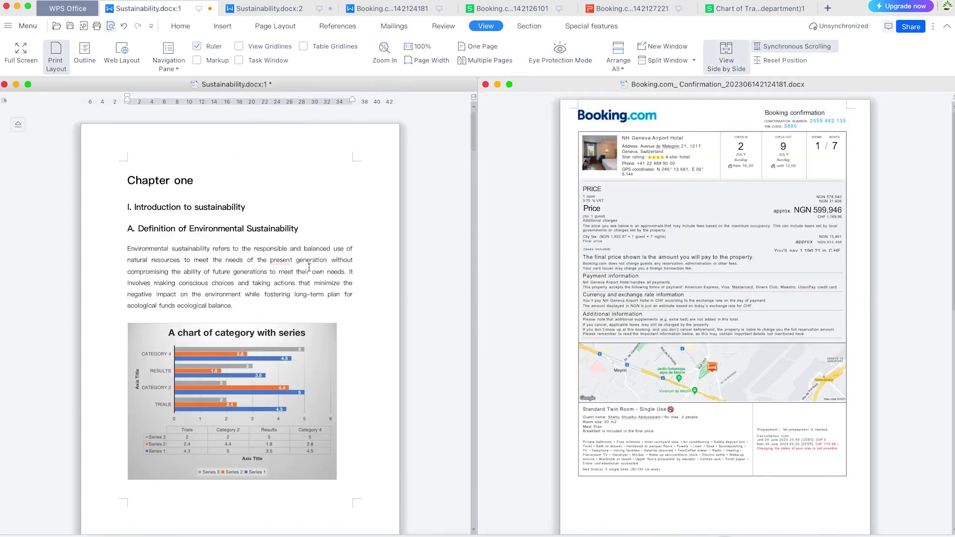
# Scroll both documents together, then turn off Synchronous Scrolling
pyautogui.scroll(-15, 359, 283)
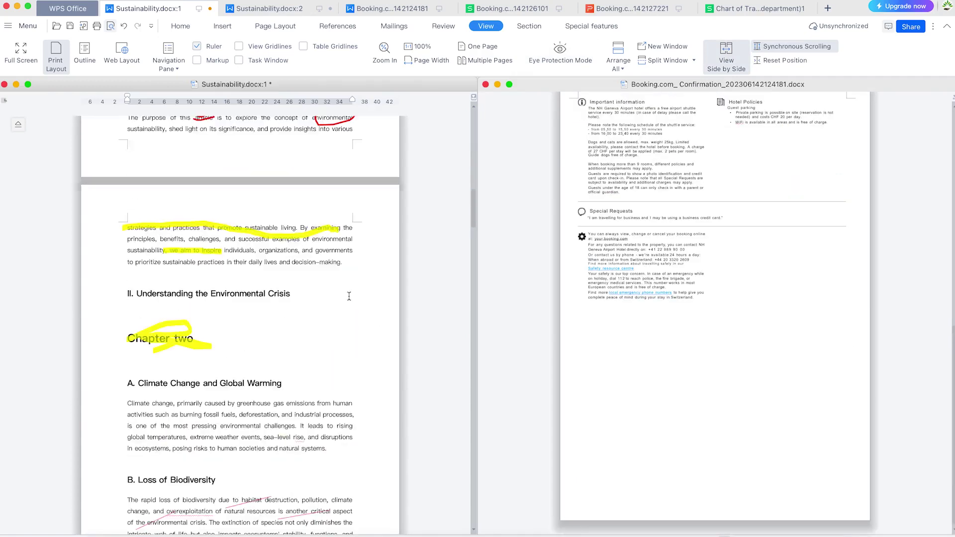
pyautogui.scroll(-10, 350, 304)
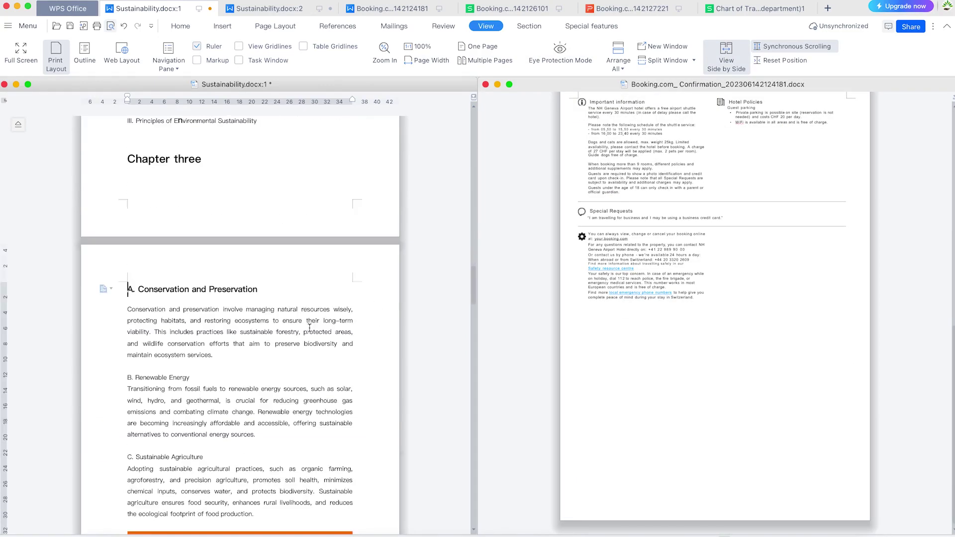
pyautogui.scroll(5, 539, 352)
pyautogui.scroll(-2, 592, 346)
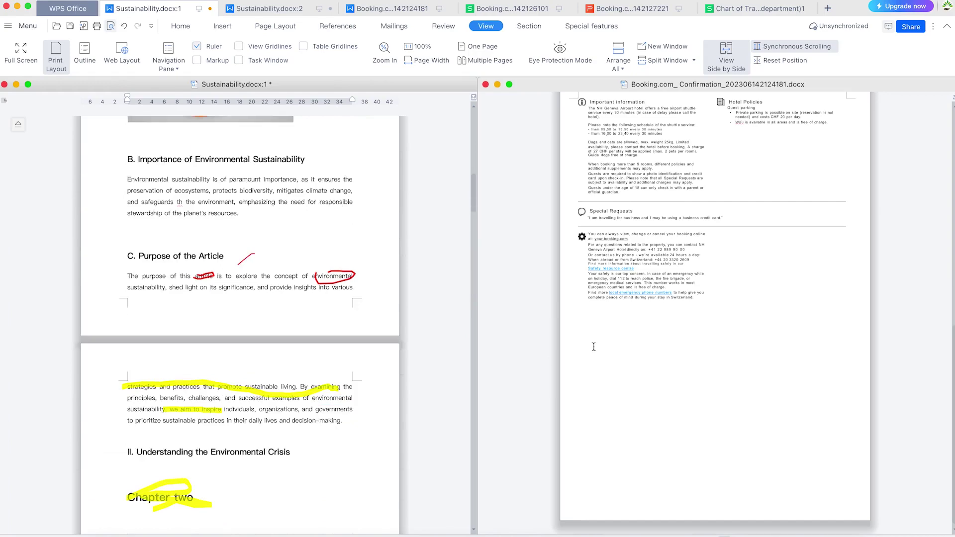
pyautogui.scroll(15, 595, 350)
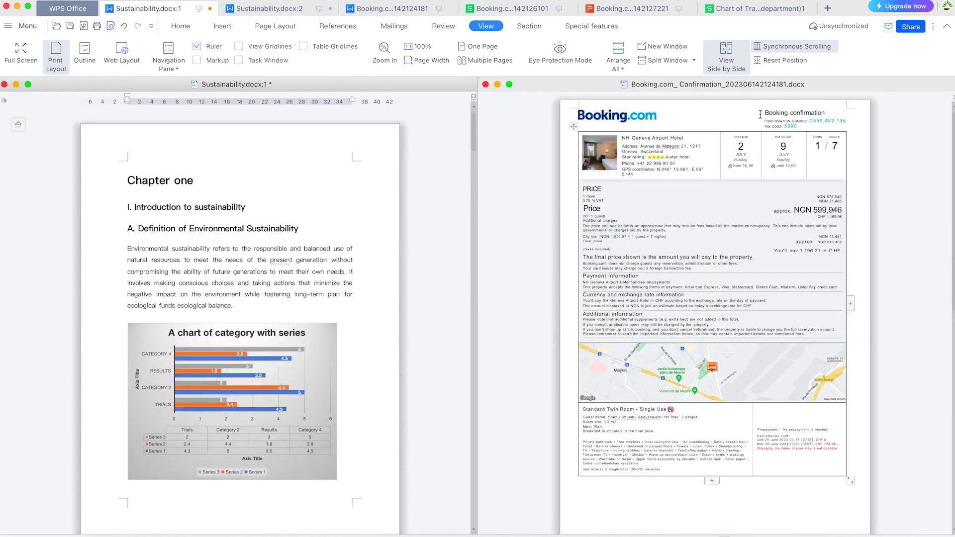
pyautogui.scroll(-2, 621, 174)
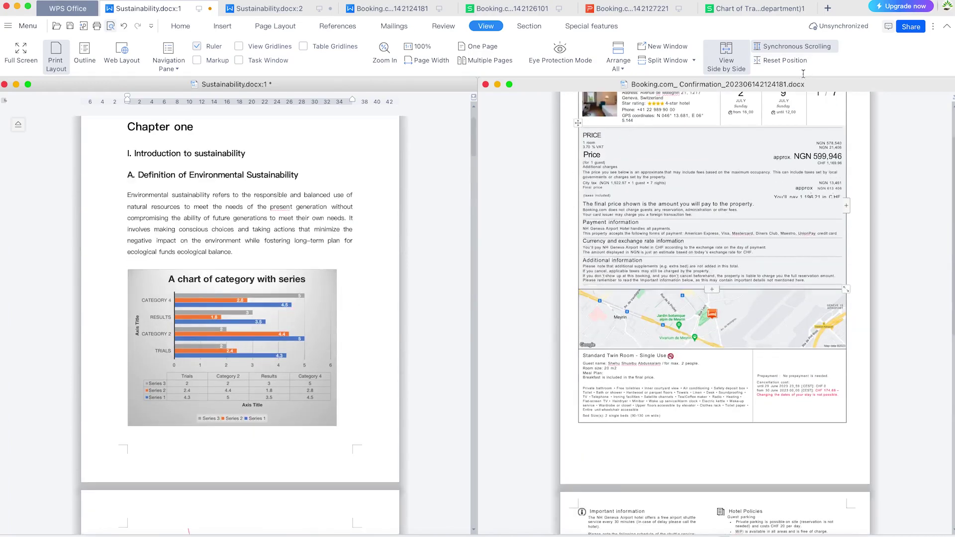
pyautogui.click(802, 48)
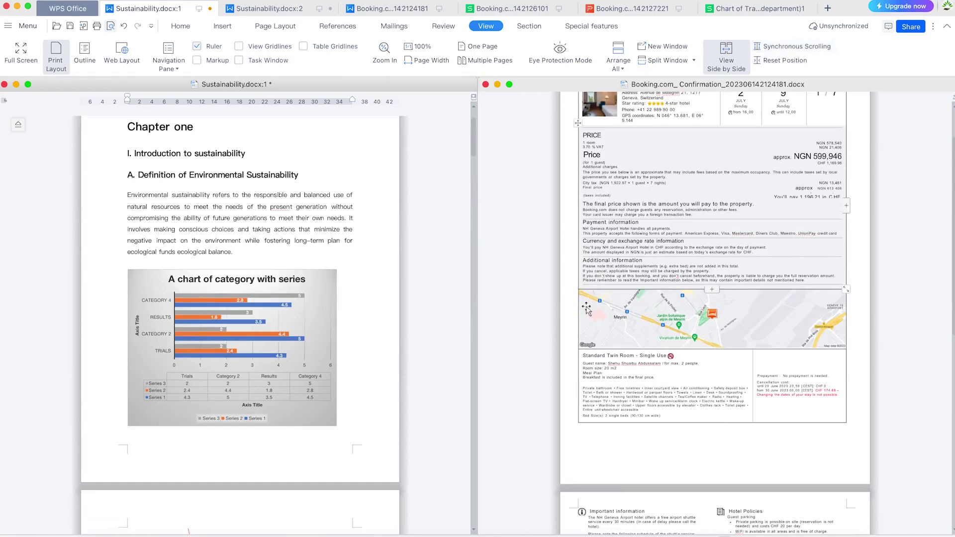
# Scroll the Sustainability document on its own, then end the side-by-side comparison
pyautogui.scroll(-10, 390, 350)
pyautogui.scroll(-20, 386, 356)
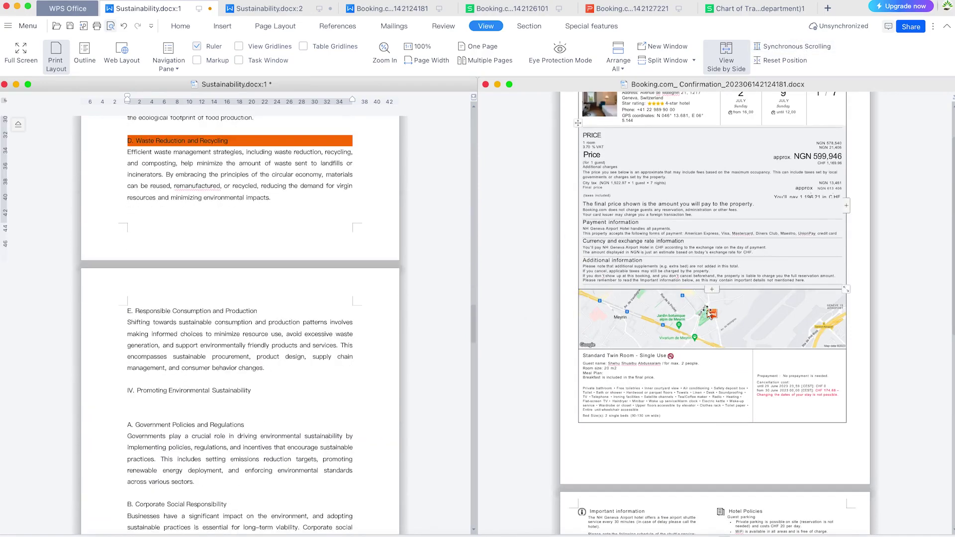
pyautogui.scroll(2, 732, 342)
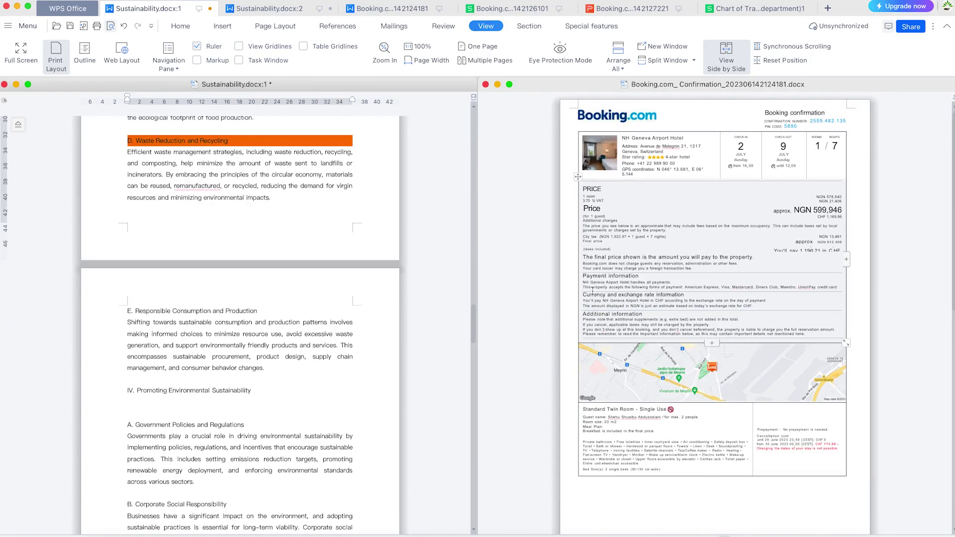
pyautogui.click(722, 58)
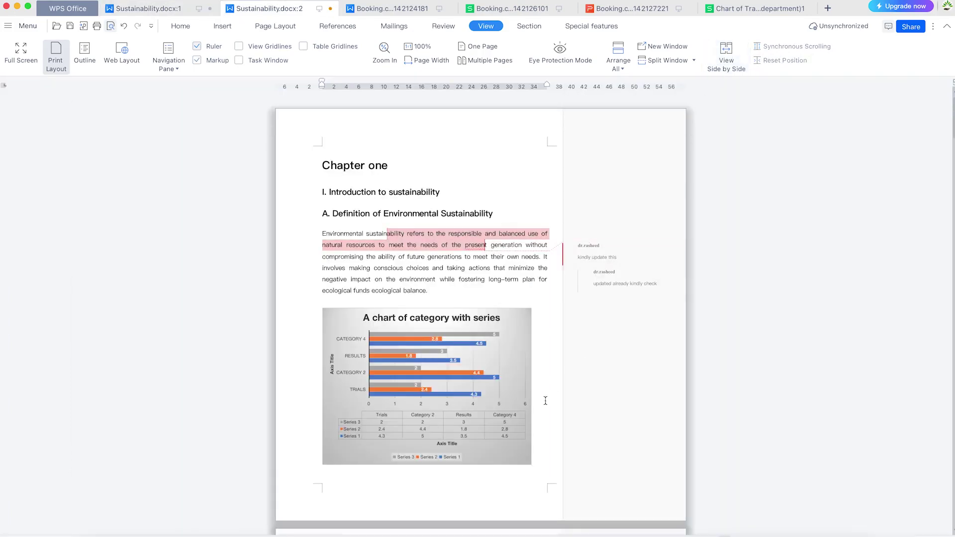